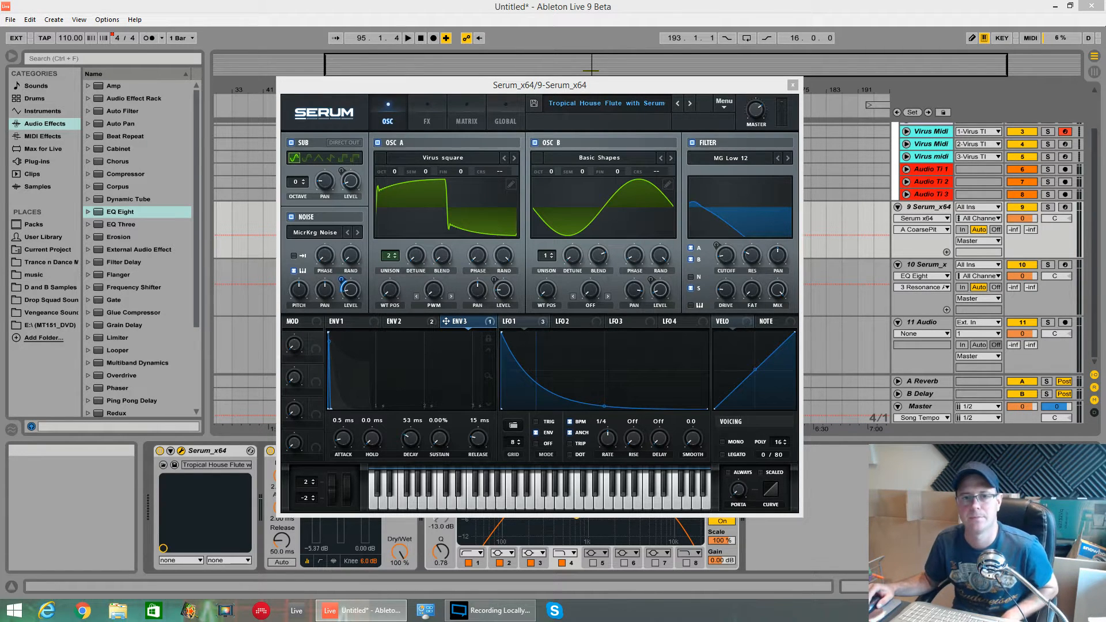
# Step: Load the analog Basic Shapes wavetable in oscillator A and set its wavetable position to the square wave
pyautogui.moveTo(599, 87); pyautogui.dragTo(579, 51)
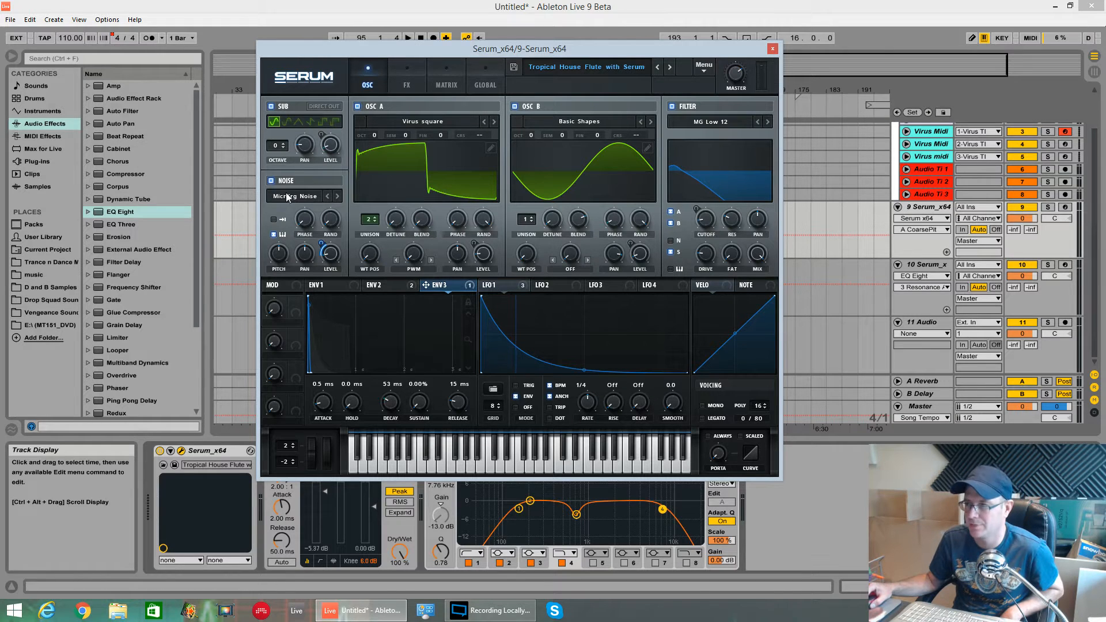
pyautogui.click(433, 120)
pyautogui.moveTo(403, 135)
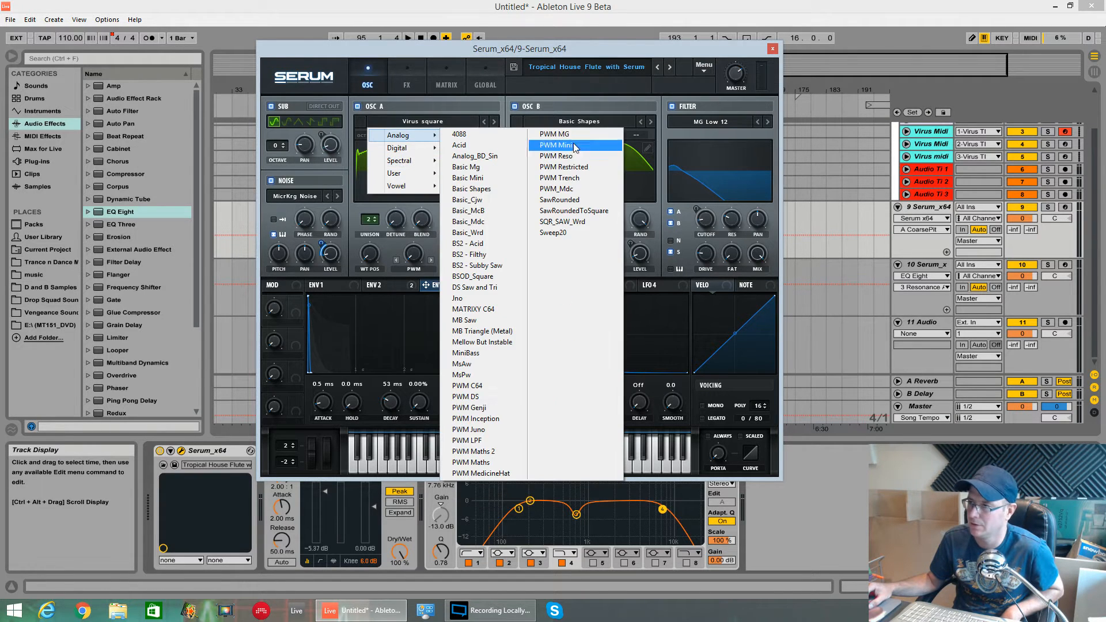
pyautogui.click(457, 192)
pyautogui.moveTo(451, 170); pyautogui.dragTo(372, 198)
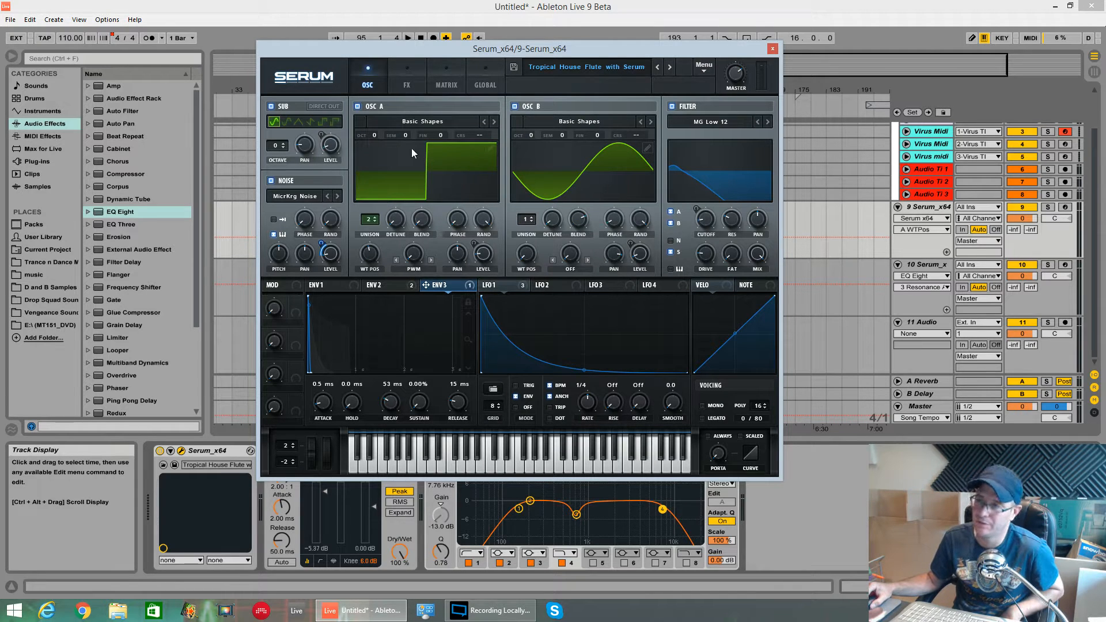
# Step: Switch oscillator A's wavetable back to the user wavetable Virus square
pyautogui.click(445, 123)
pyautogui.moveTo(421, 164)
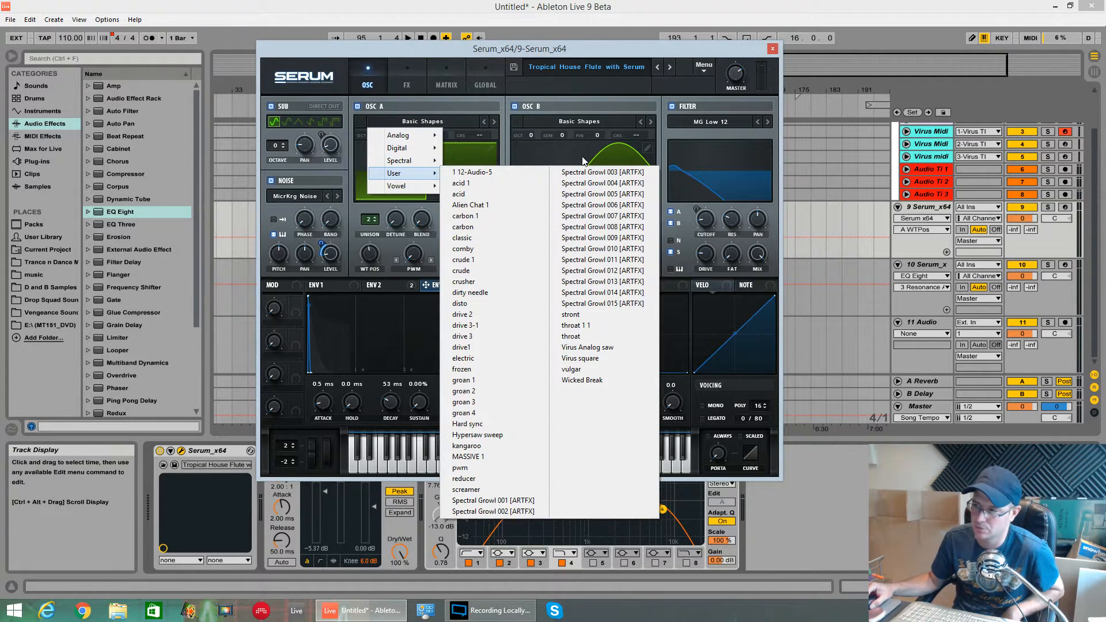
pyautogui.click(585, 362)
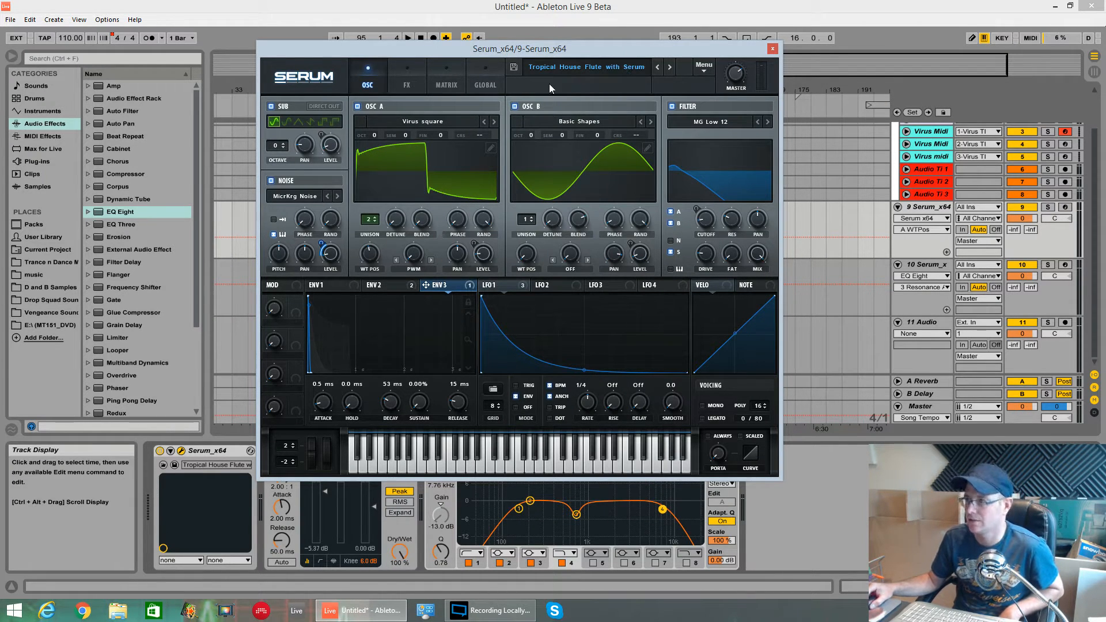
# Step: Play the flute part on the Serum track in the arrangement to hear the current preset
pyautogui.moveTo(605, 53); pyautogui.dragTo(560, 290)
pyautogui.click(475, 225)
pyautogui.click(472, 225)
pyautogui.press('space')
pyautogui.moveTo(633, 288); pyautogui.dragTo(705, 78)
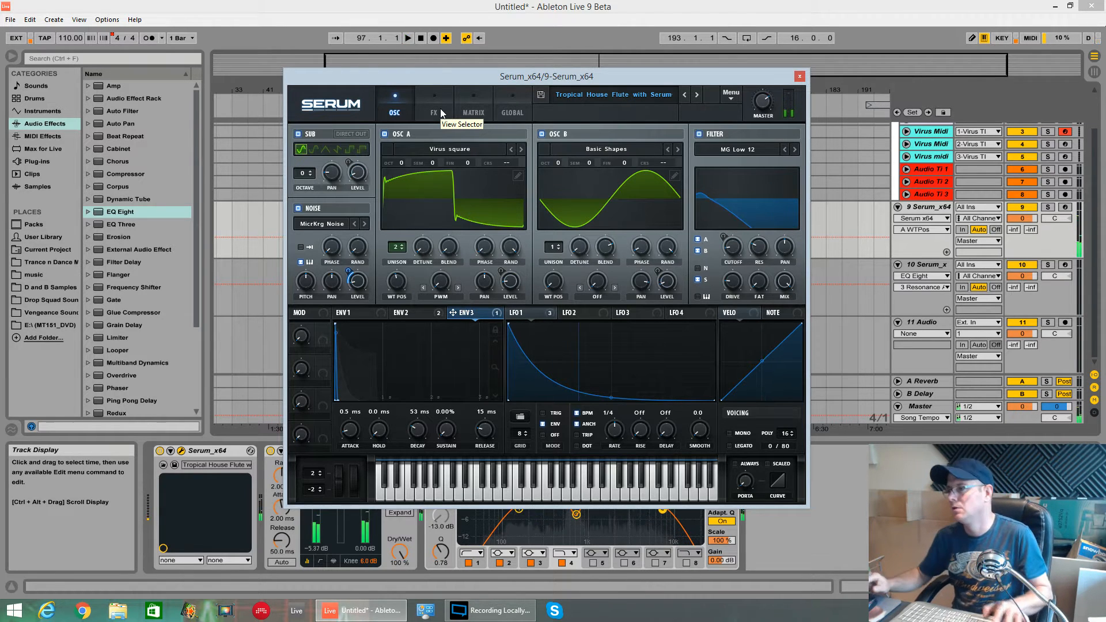
pyautogui.press('space')
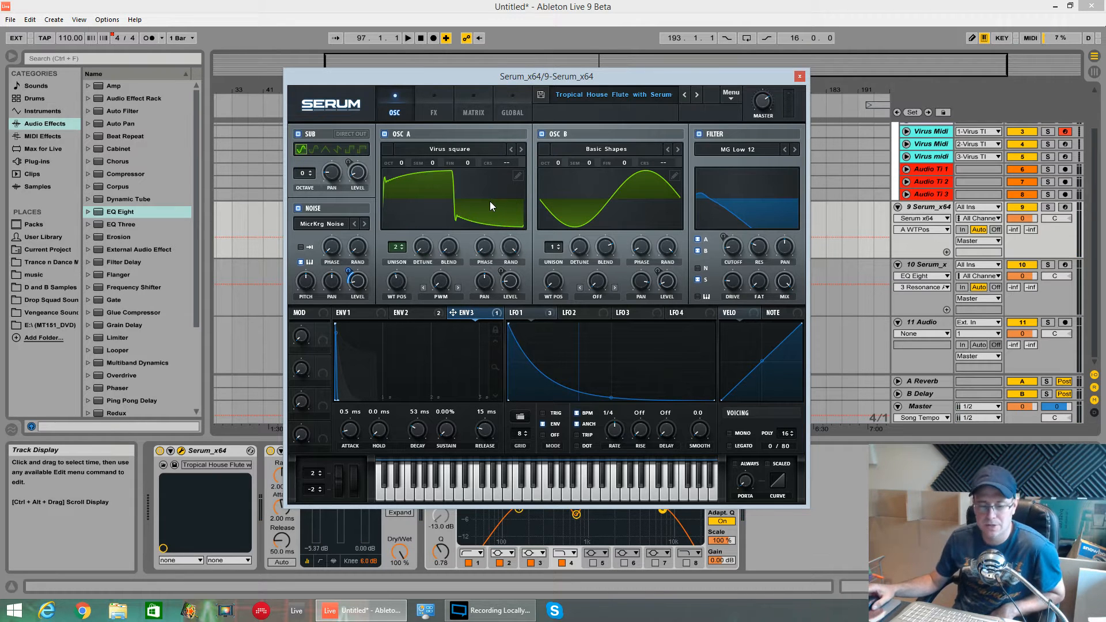
# Step: Reset the synth to the Init preset and play the part with it
pyautogui.moveTo(505, 85); pyautogui.dragTo(482, 56)
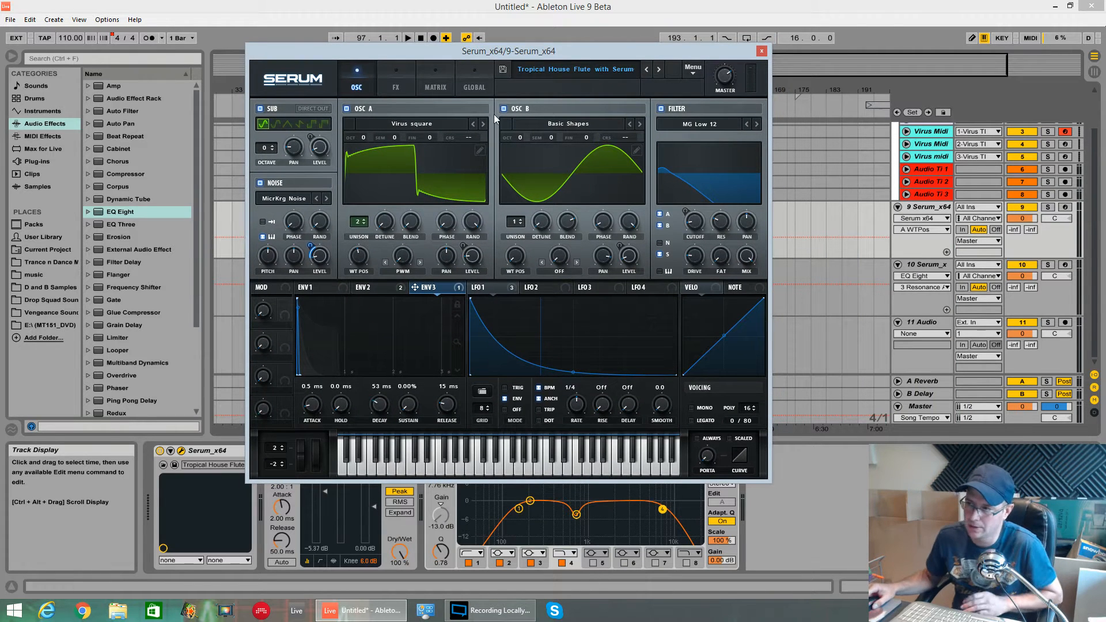
pyautogui.click(691, 69)
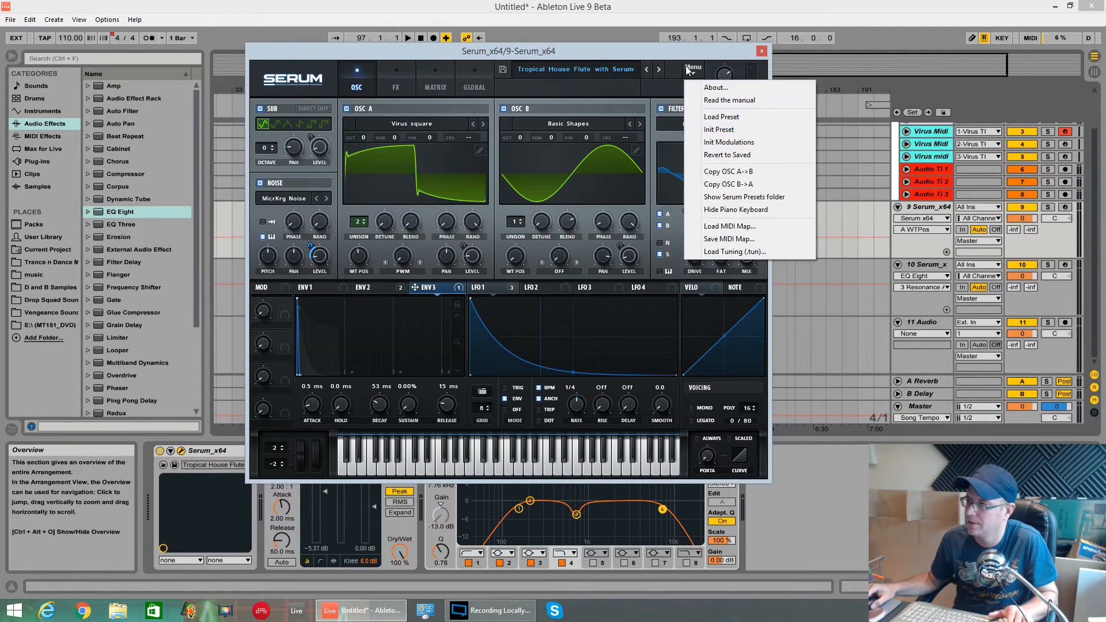
pyautogui.click(742, 130)
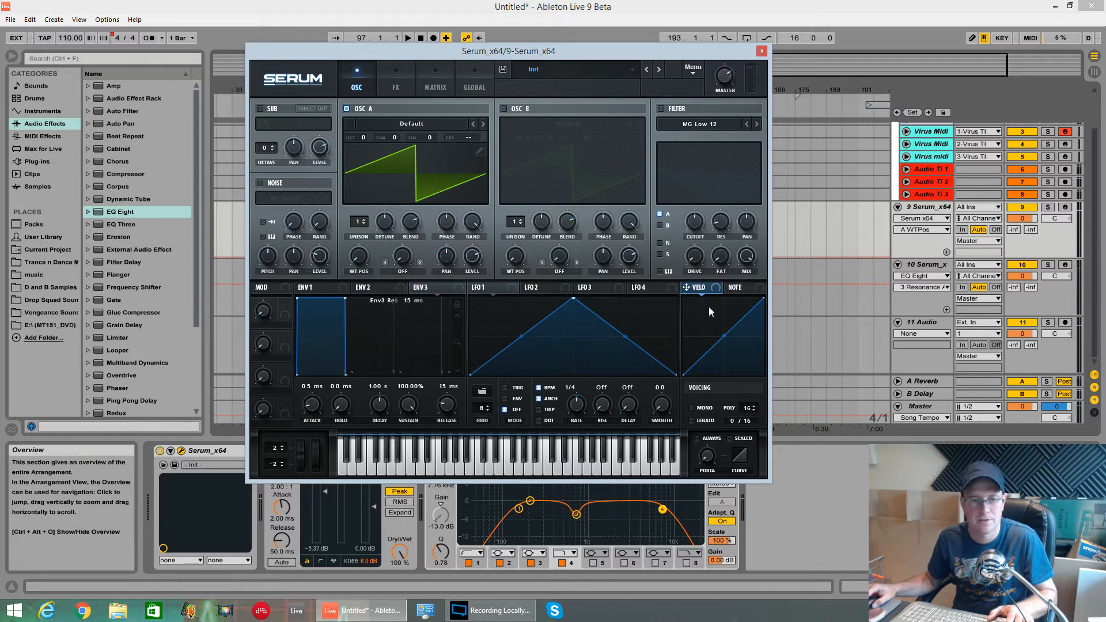
pyautogui.press('space')
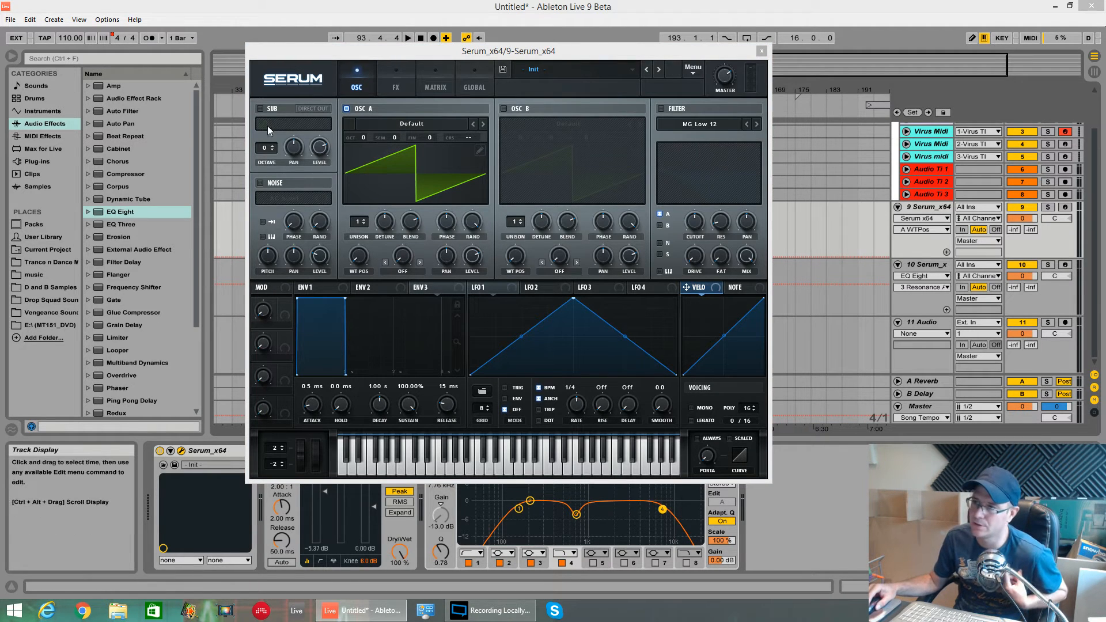
# Step: Enable the sub oscillator, route oscillator B and the sub to the filter, and turn off oscillator A to audition the sub alone
pyautogui.click(260, 109)
pyautogui.click(660, 226)
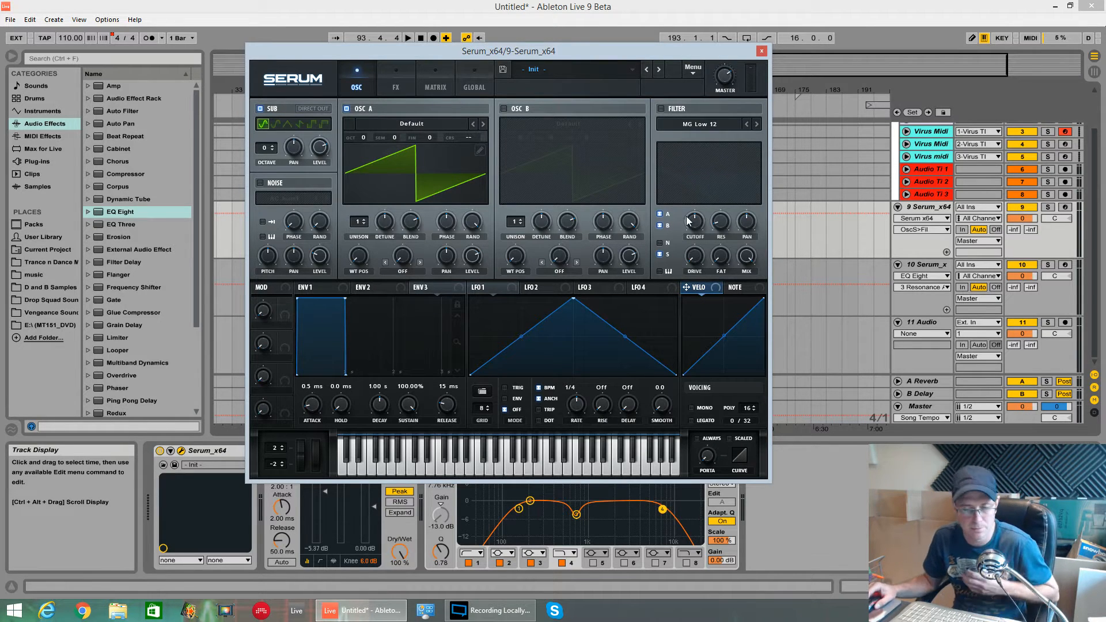
pyautogui.click(345, 109)
pyautogui.press('space')
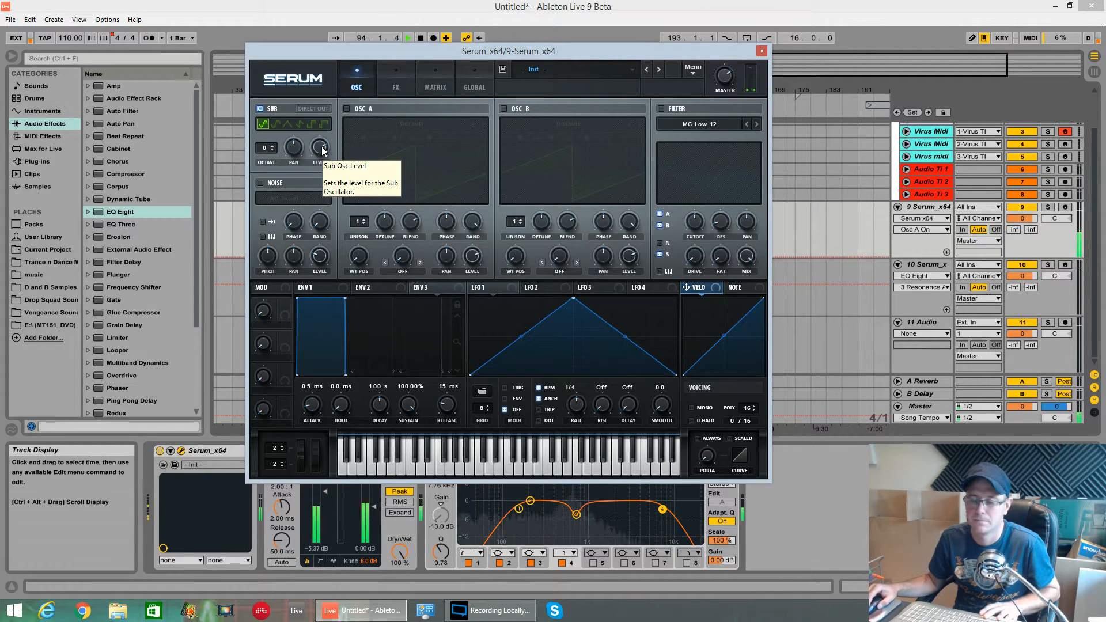
pyautogui.press('space')
# Step: Enable oscillator B with the analog Basic Shapes wavetable on its sine wave and play it together with the sub
pyautogui.click(504, 109)
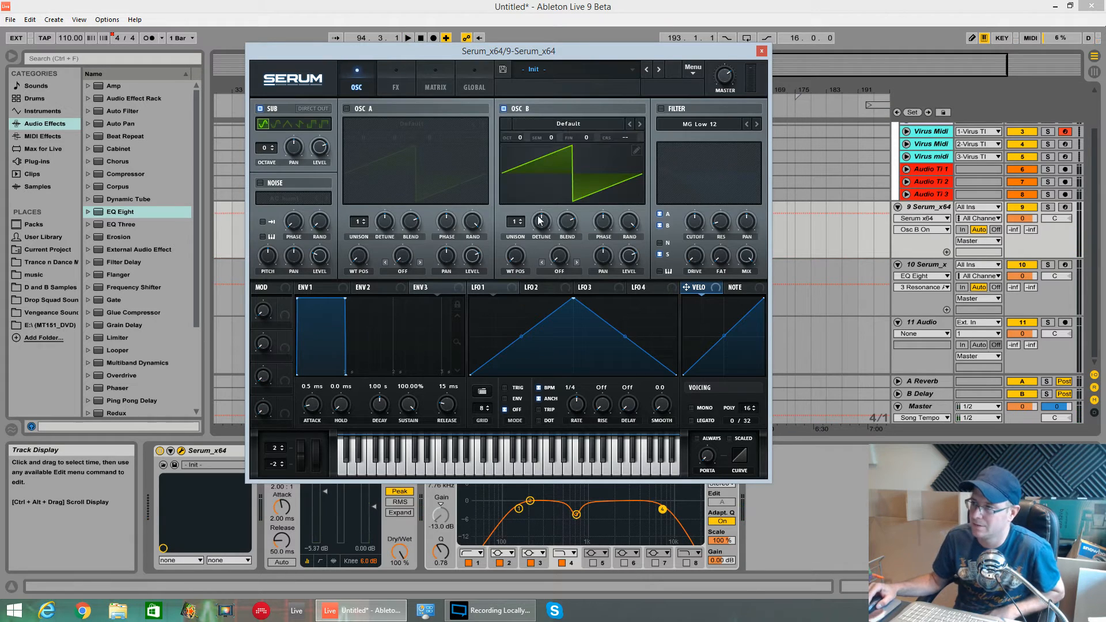
pyautogui.click(516, 255)
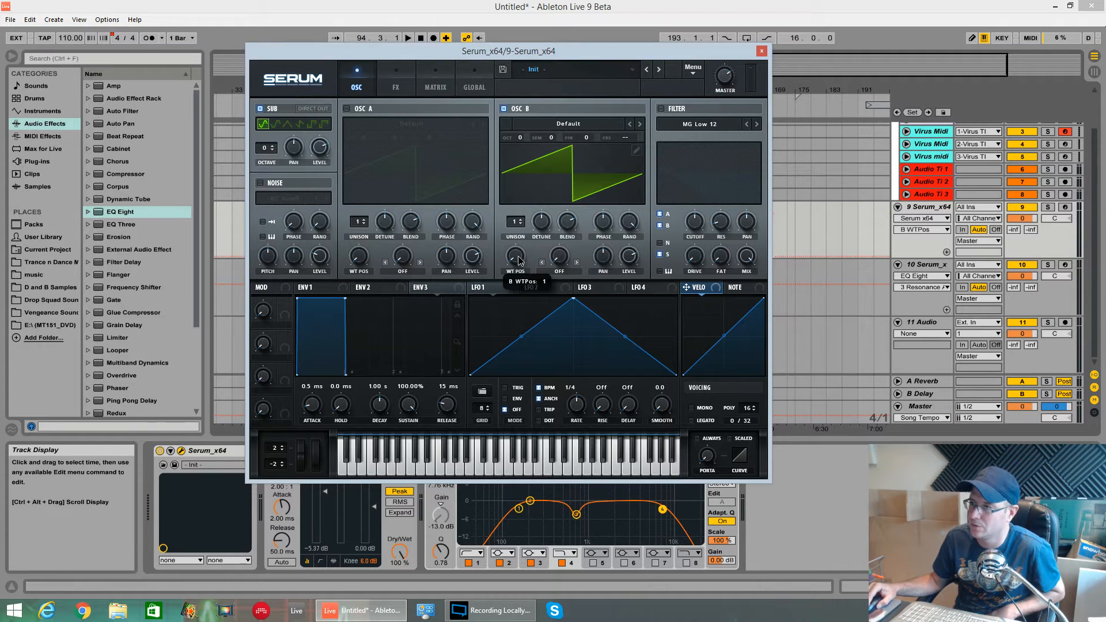
pyautogui.click(579, 123)
pyautogui.moveTo(576, 131)
pyautogui.click(628, 178)
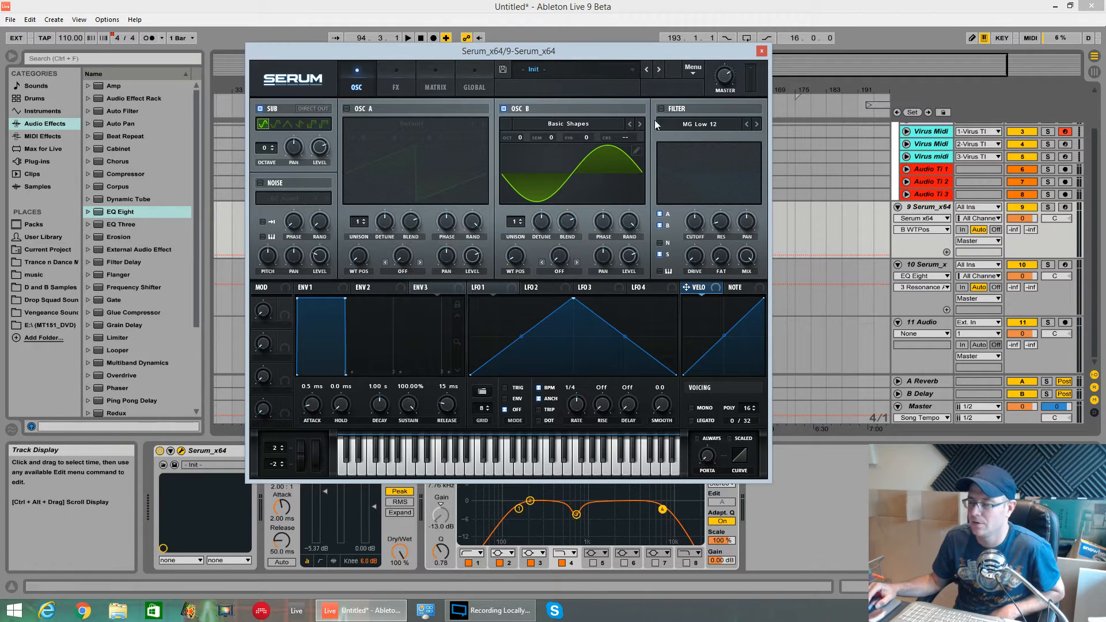
pyautogui.press('space')
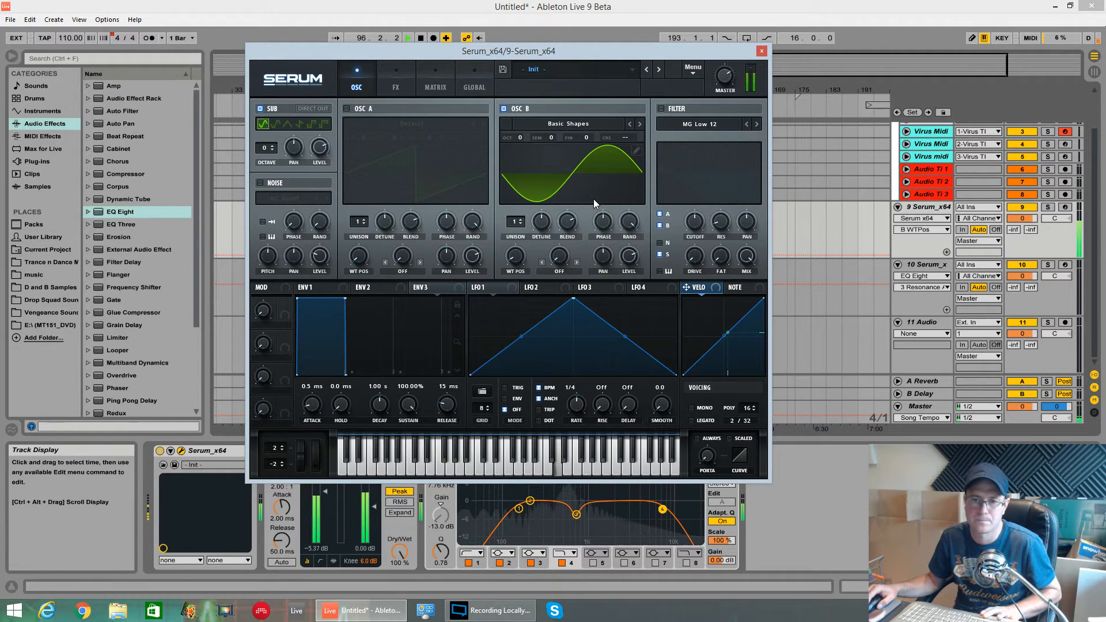
pyautogui.press('space')
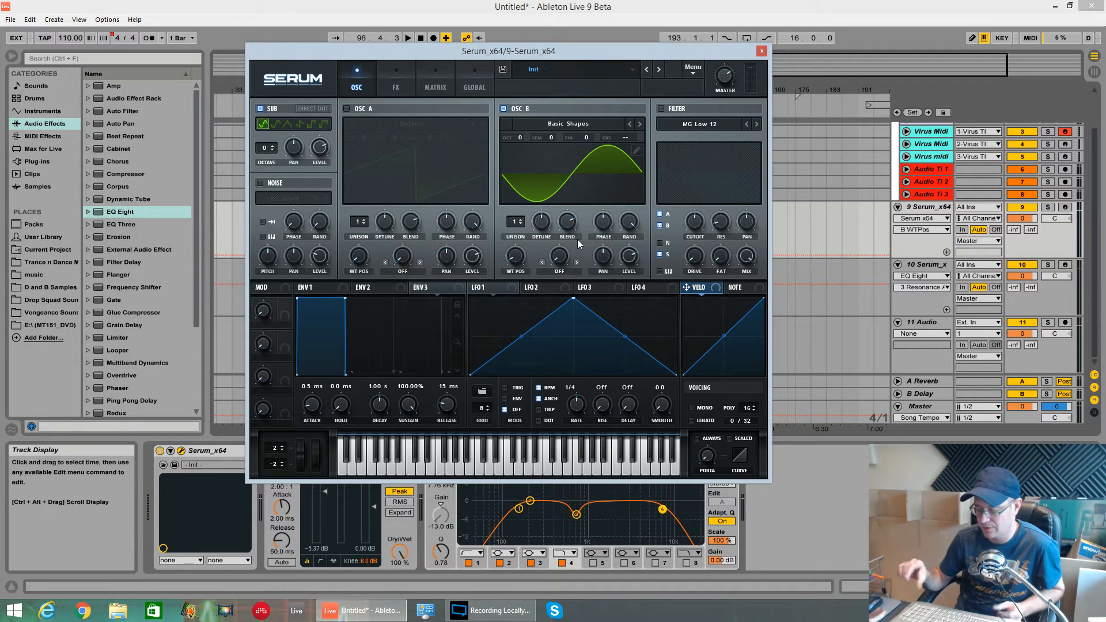
# Step: Pan oscillator B to the right and the sub oscillator to the left, and play the result
pyautogui.moveTo(606, 254); pyautogui.dragTo(607, 205)
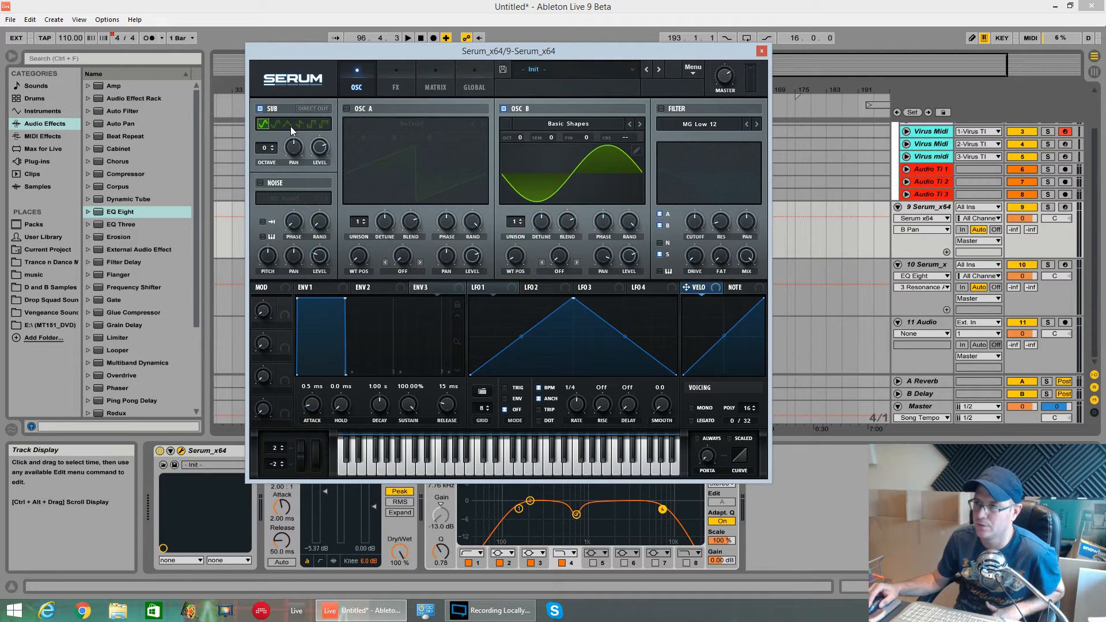
pyautogui.moveTo(288, 147); pyautogui.dragTo(298, 220)
pyautogui.press('space')
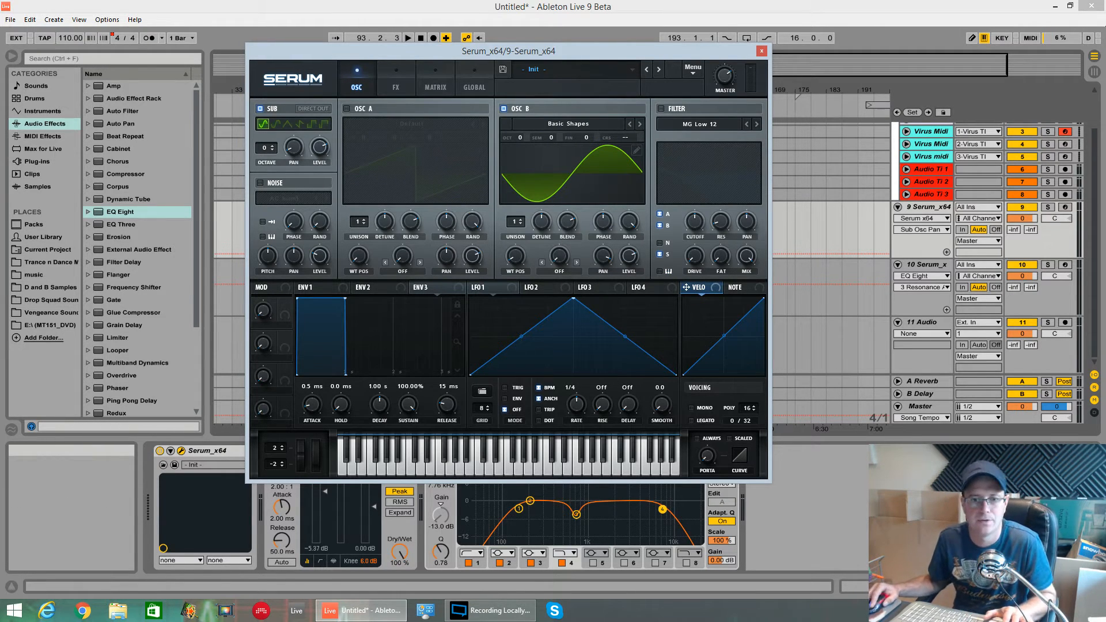
# Step: Enable oscillator A with the user wavetable Virus square and play the combined sound
pyautogui.click(347, 108)
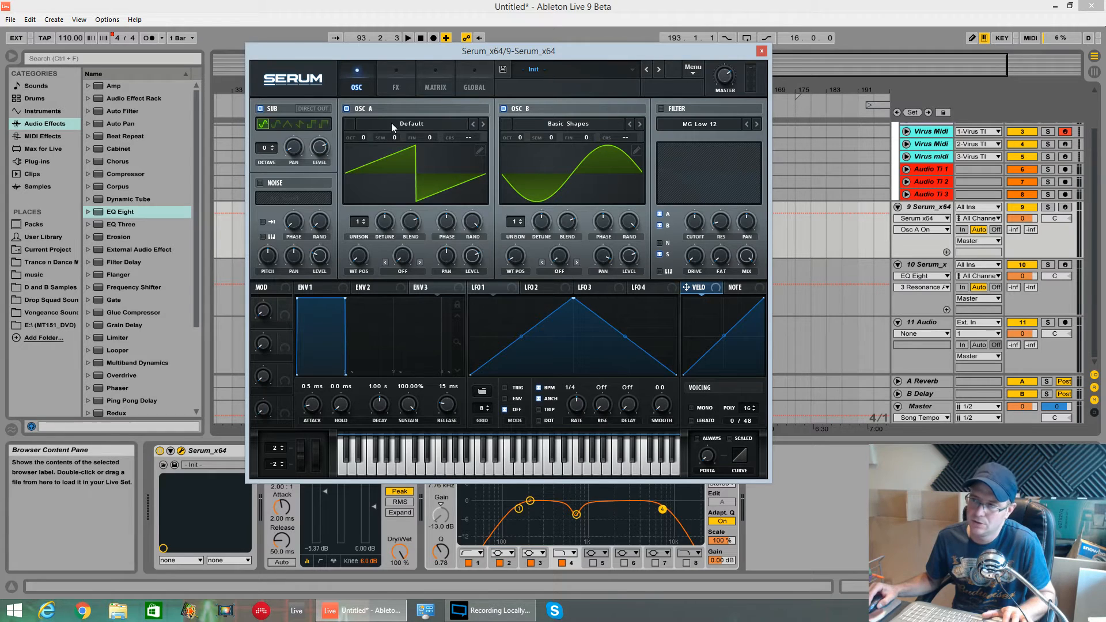
pyautogui.click(392, 123)
pyautogui.moveTo(393, 175)
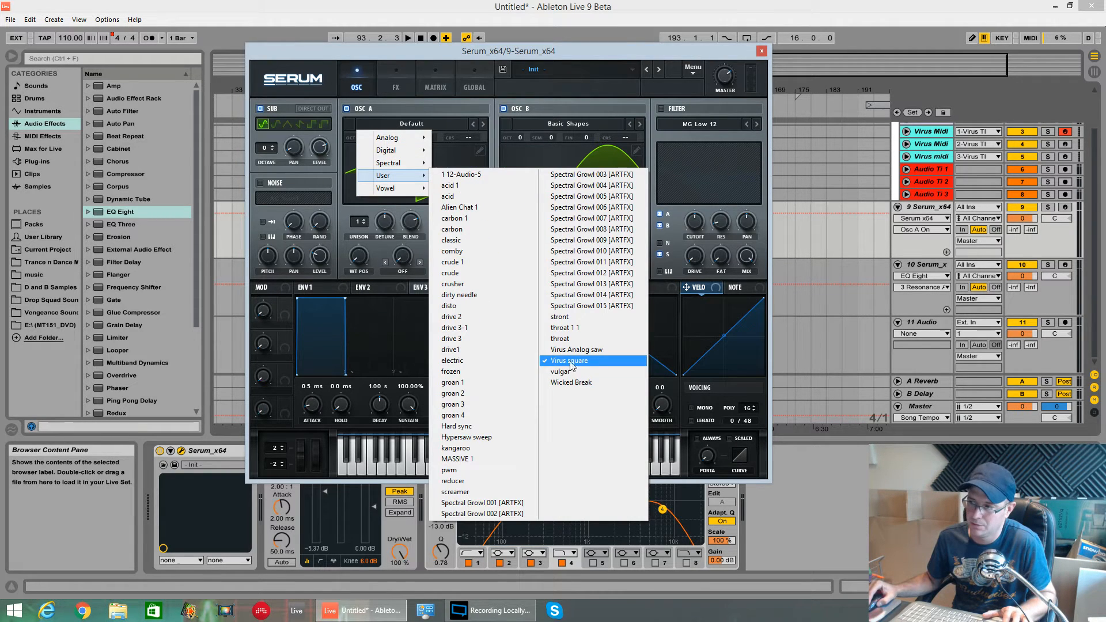
pyautogui.click(569, 361)
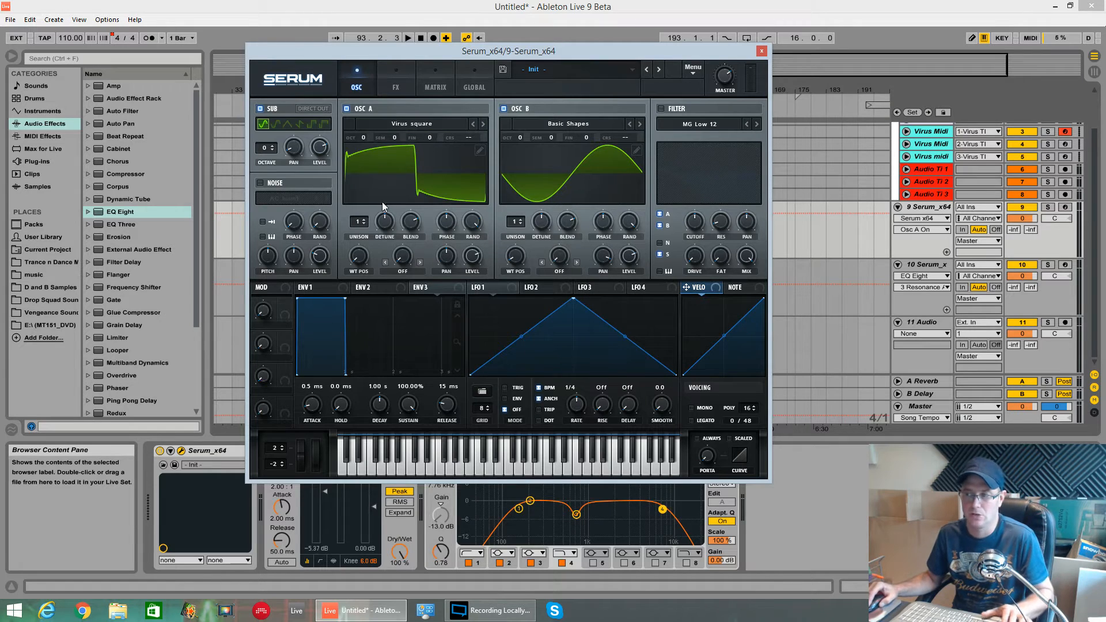
pyautogui.press('space')
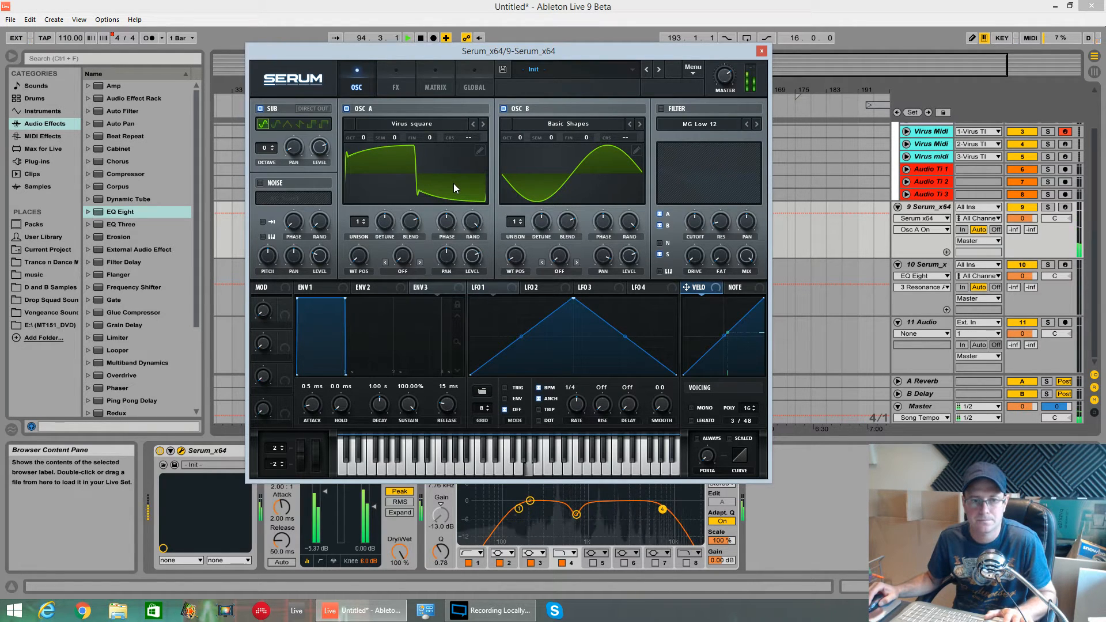
pyautogui.press('space')
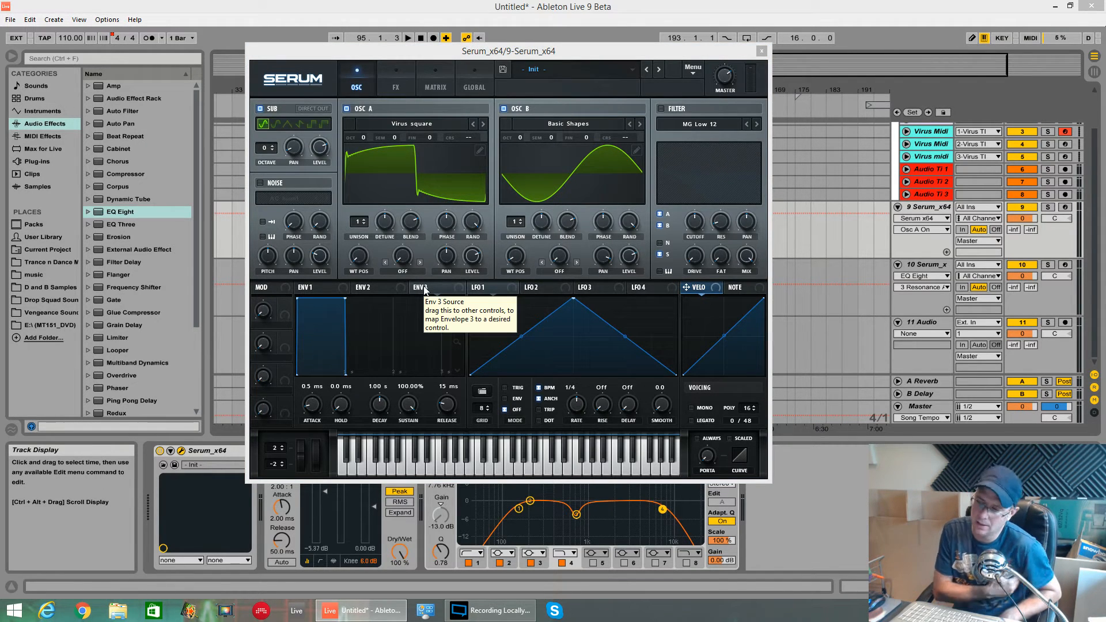
# Step: Reshape LFO 1 in envelope mode so it starts at its peak and falls along a steep concave curve
pyautogui.click(486, 293)
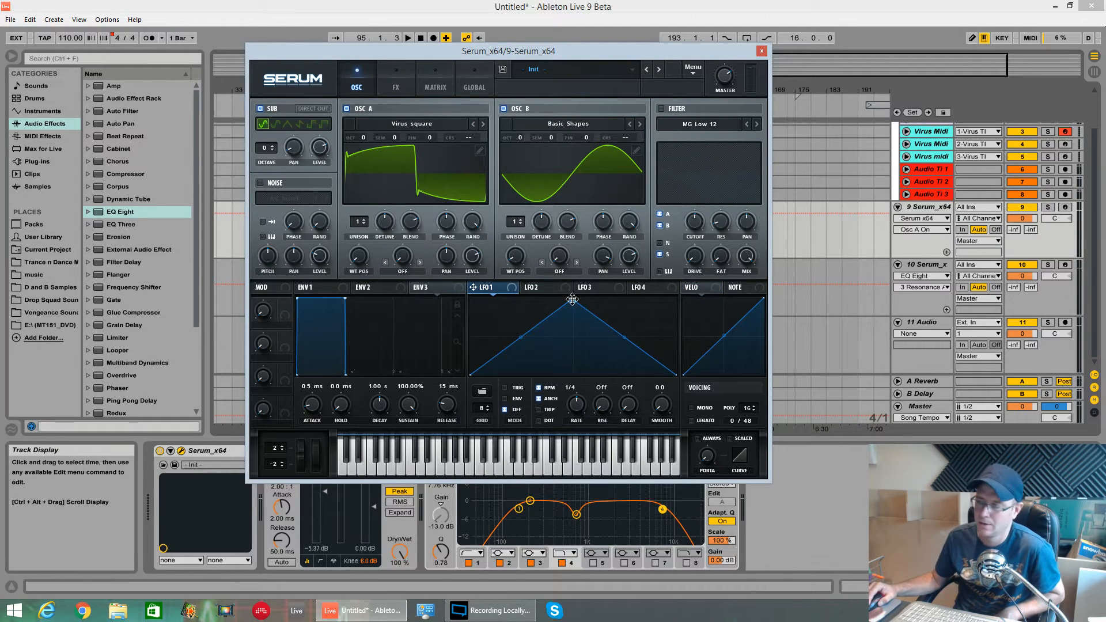
pyautogui.moveTo(573, 299); pyautogui.dragTo(469, 298)
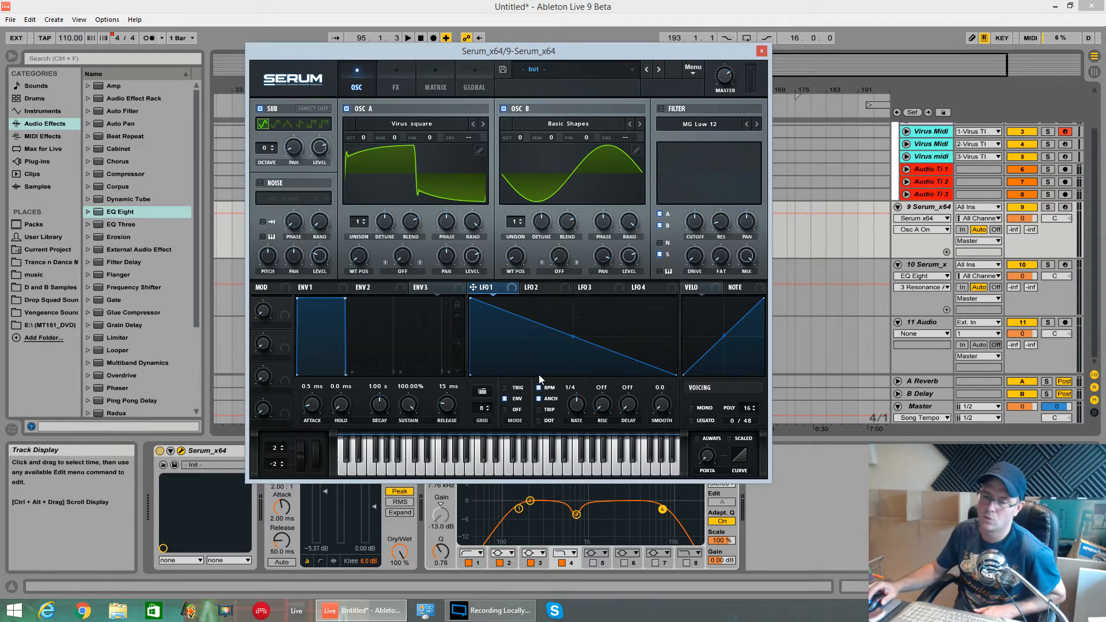
pyautogui.moveTo(579, 334); pyautogui.dragTo(575, 359)
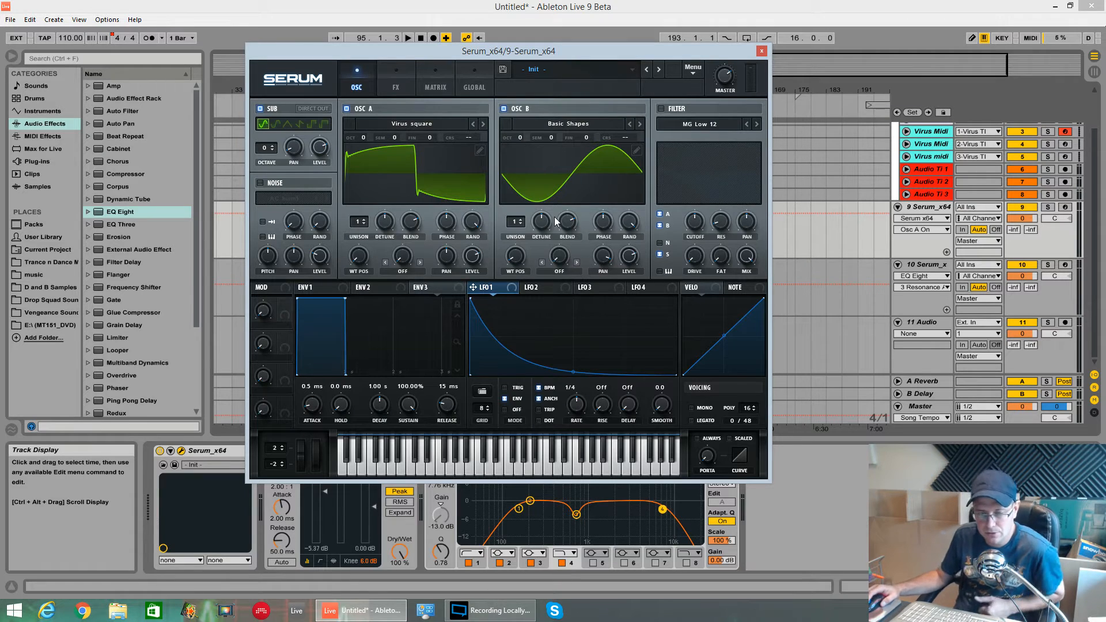
# Step: Turn down the levels of oscillator B, oscillator A and the sub oscillator
pyautogui.moveTo(630, 261); pyautogui.dragTo(646, 360)
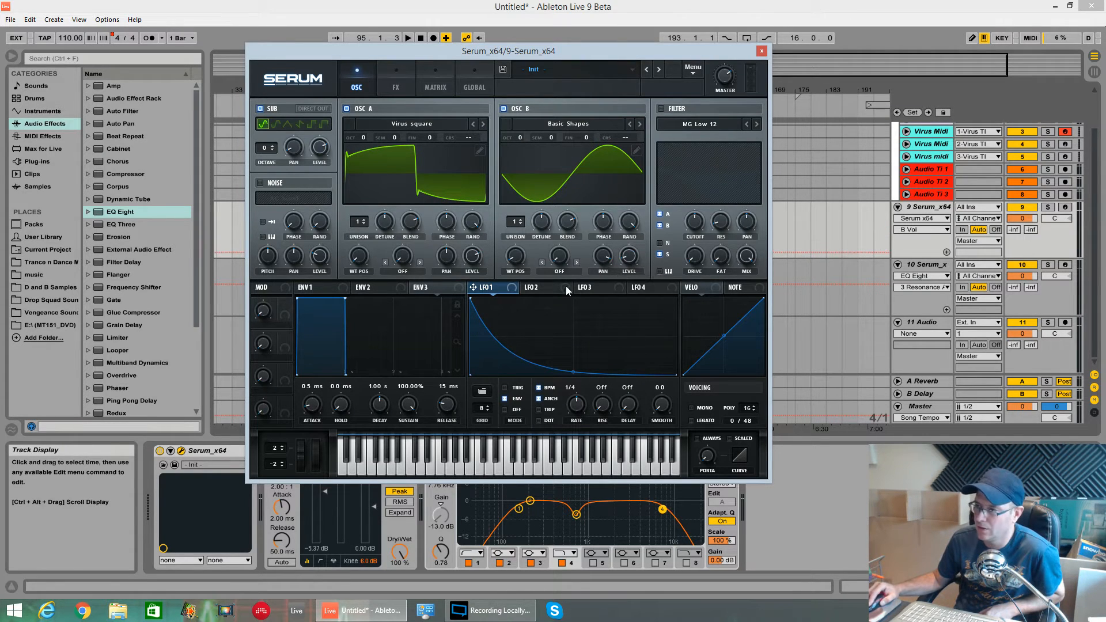
pyautogui.moveTo(461, 268); pyautogui.dragTo(482, 351)
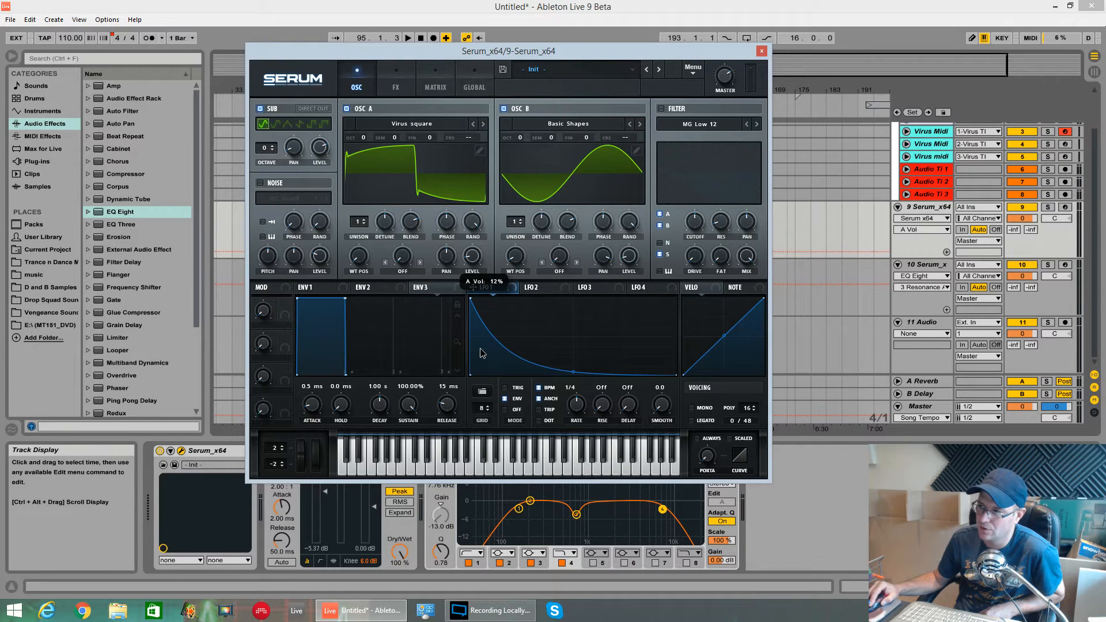
pyautogui.moveTo(320, 143); pyautogui.dragTo(341, 248)
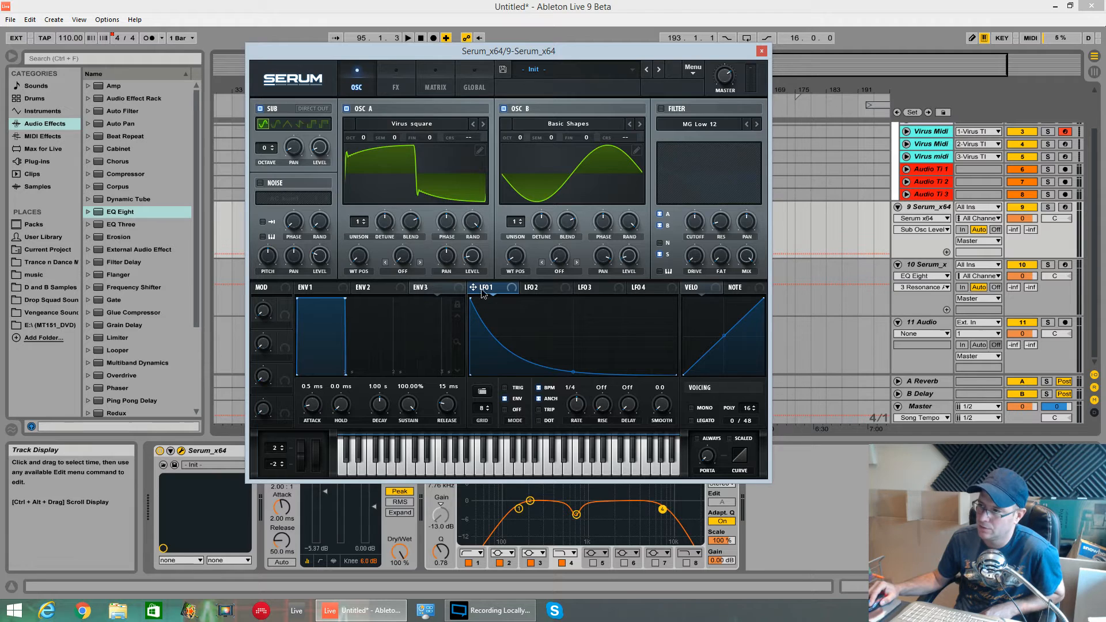
# Step: Assign LFO 1 to the levels of the sub and both oscillators, with an amount of about 71 on oscillator B
pyautogui.moveTo(632, 260); pyautogui.dragTo(632, 260)
pyautogui.moveTo(472, 287); pyautogui.dragTo(319, 147)
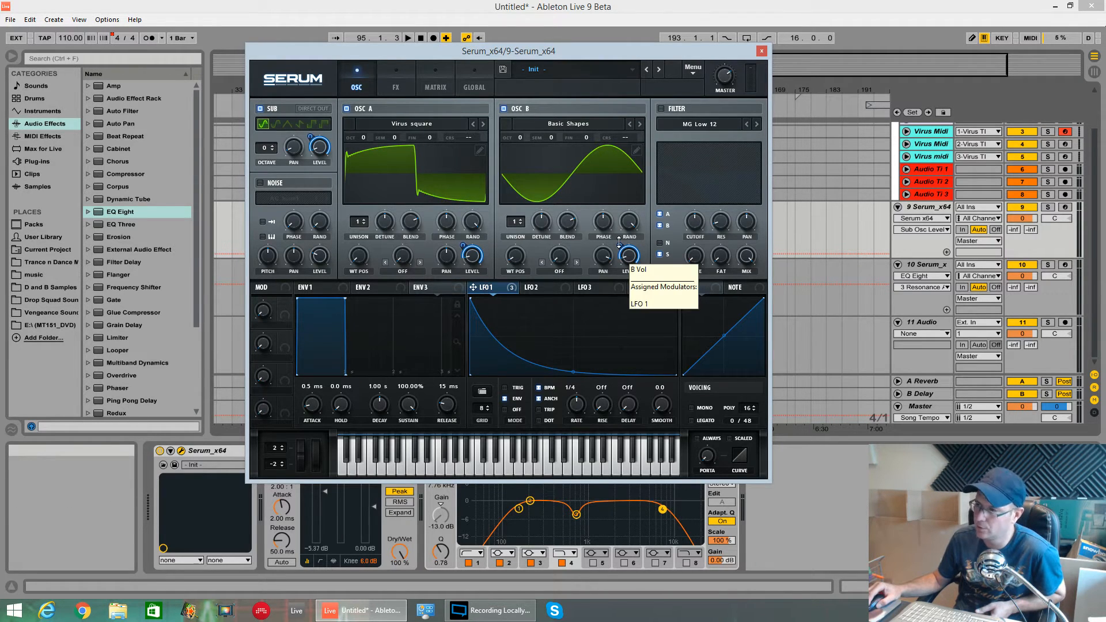
pyautogui.moveTo(618, 241)
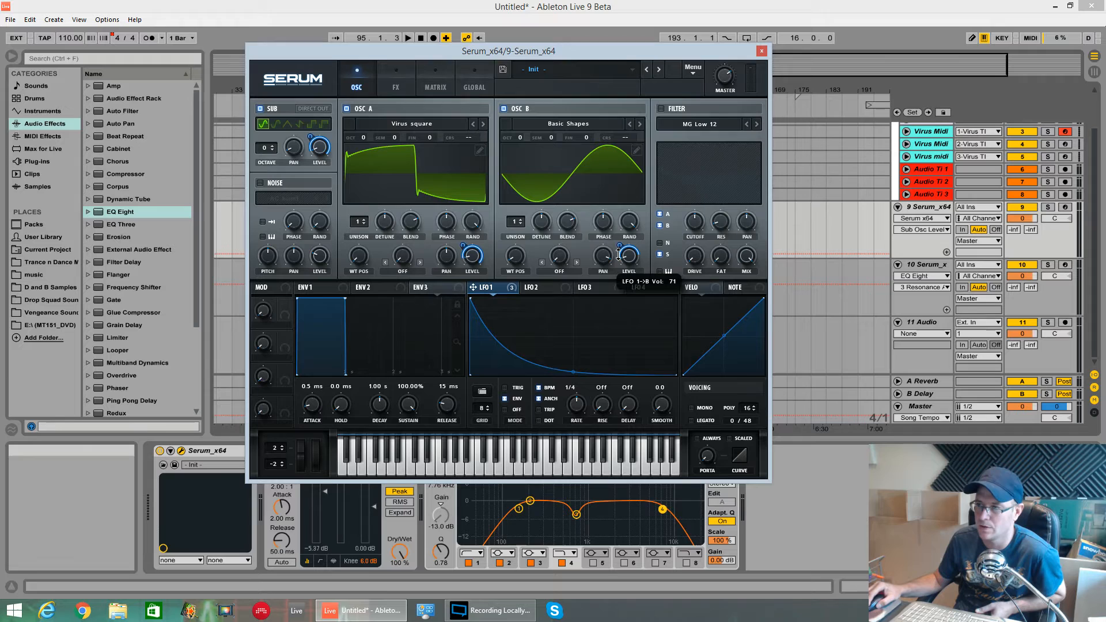
pyautogui.moveTo(316, 147)
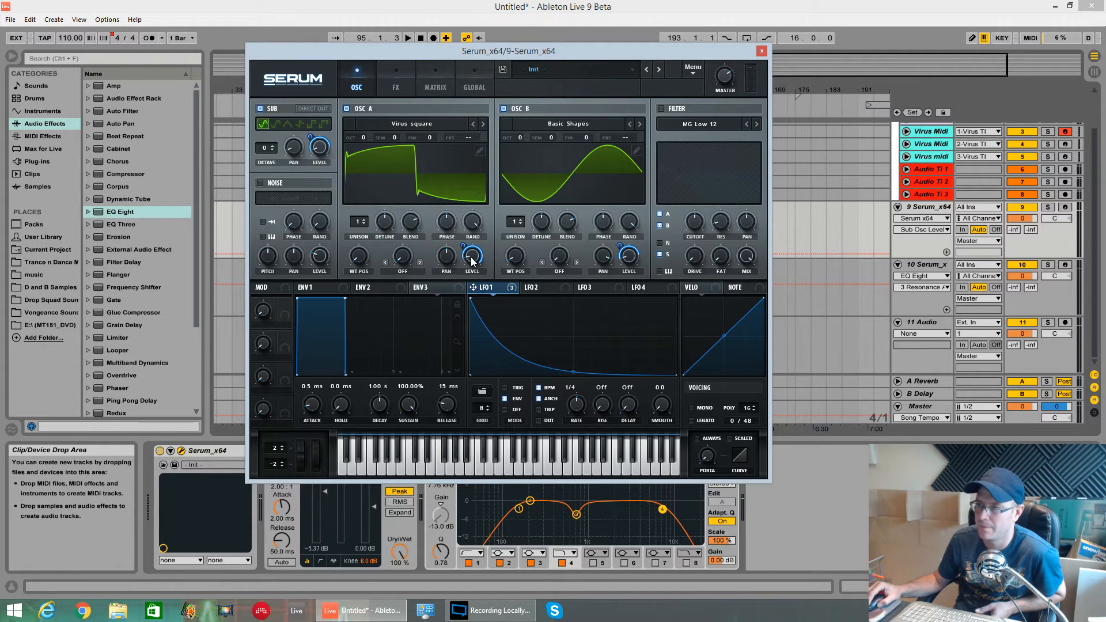
pyautogui.moveTo(467, 260)
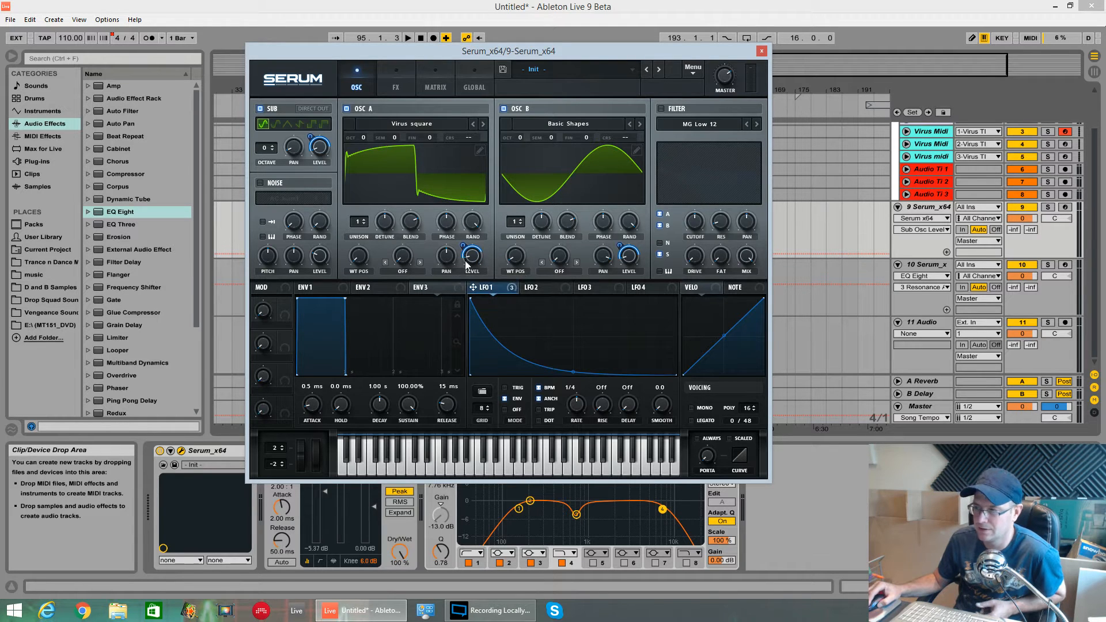
# Step: Set oscillator A to 2 unison voices, reduce its detune and play the clip to hear it
pyautogui.press('space')
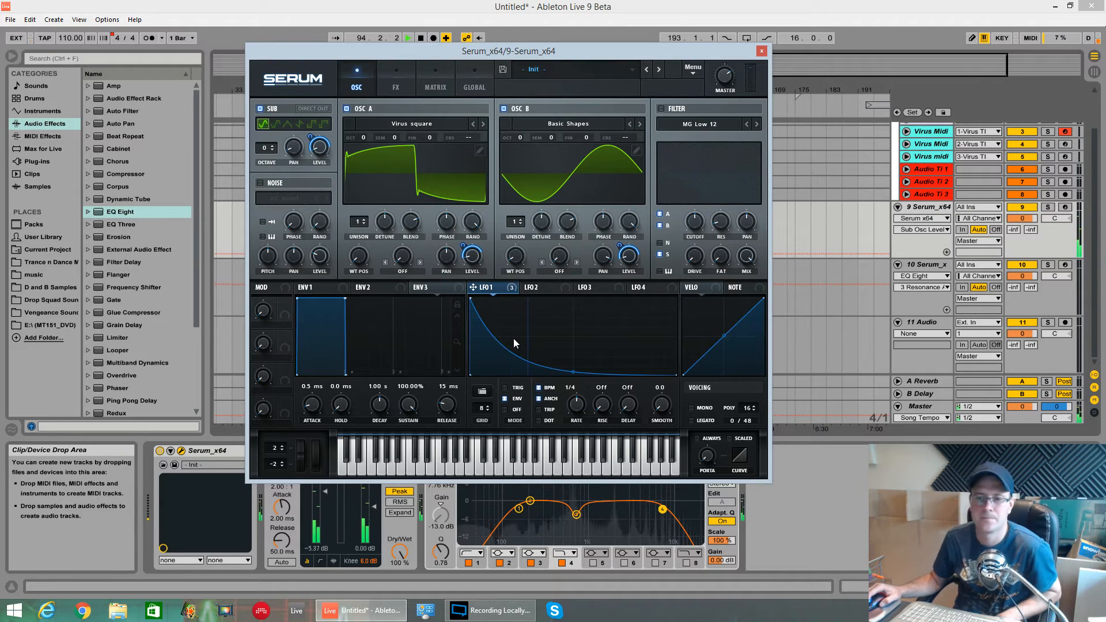
pyautogui.click(364, 224)
pyautogui.click(364, 222)
pyautogui.click(382, 226)
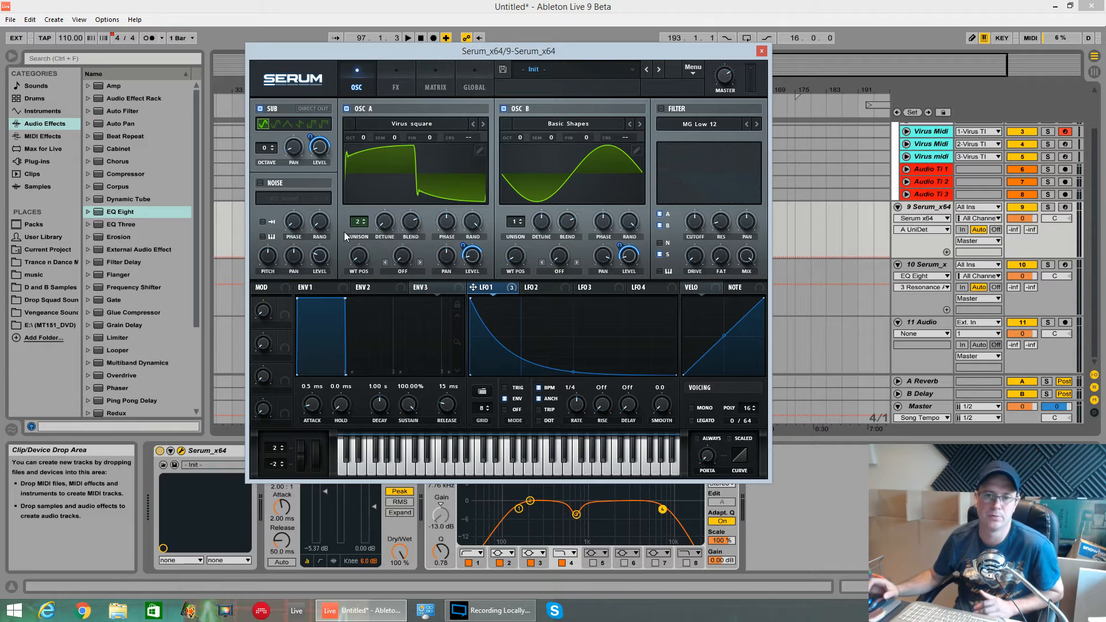
pyautogui.press('space')
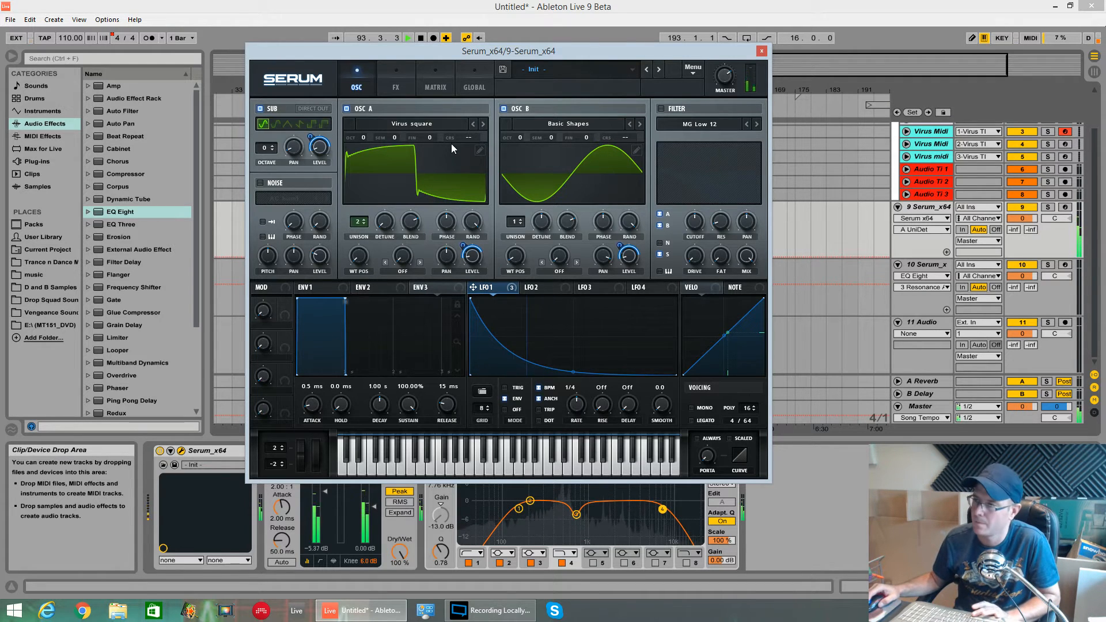
pyautogui.press('space')
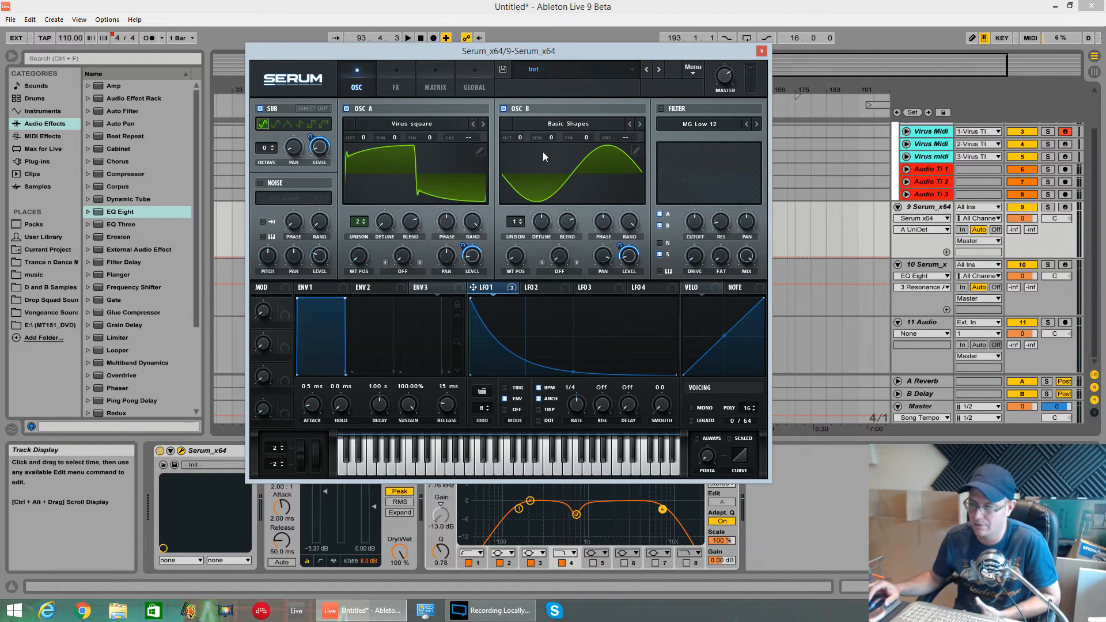
# Step: Open the MIDI clip on the first Serum track and examine its notes in an enlarged note editor
pyautogui.moveTo(654, 44); pyautogui.dragTo(616, 371)
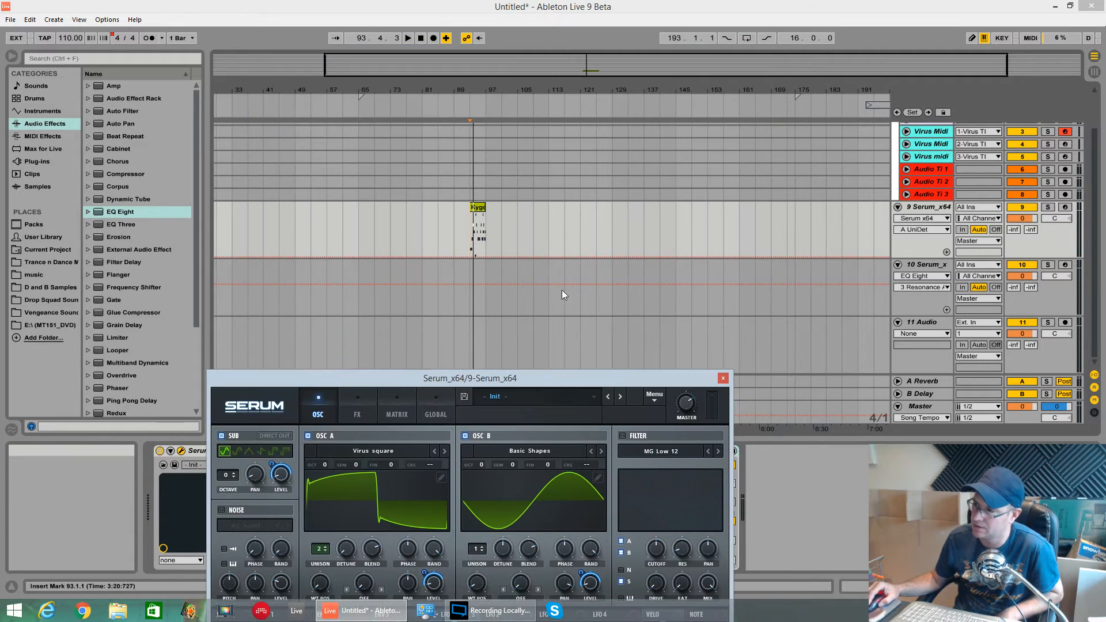
pyautogui.click(479, 207)
pyautogui.moveTo(543, 381); pyautogui.dragTo(371, 486)
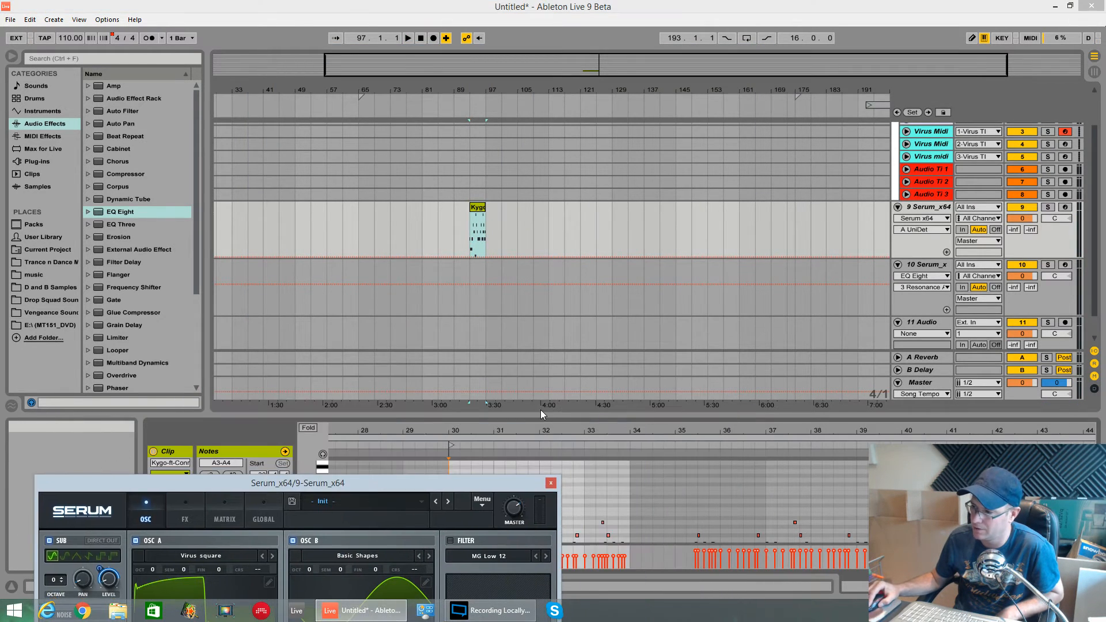
pyautogui.moveTo(560, 290); pyautogui.dragTo(605, 151)
pyautogui.moveTo(321, 292); pyautogui.dragTo(369, 324)
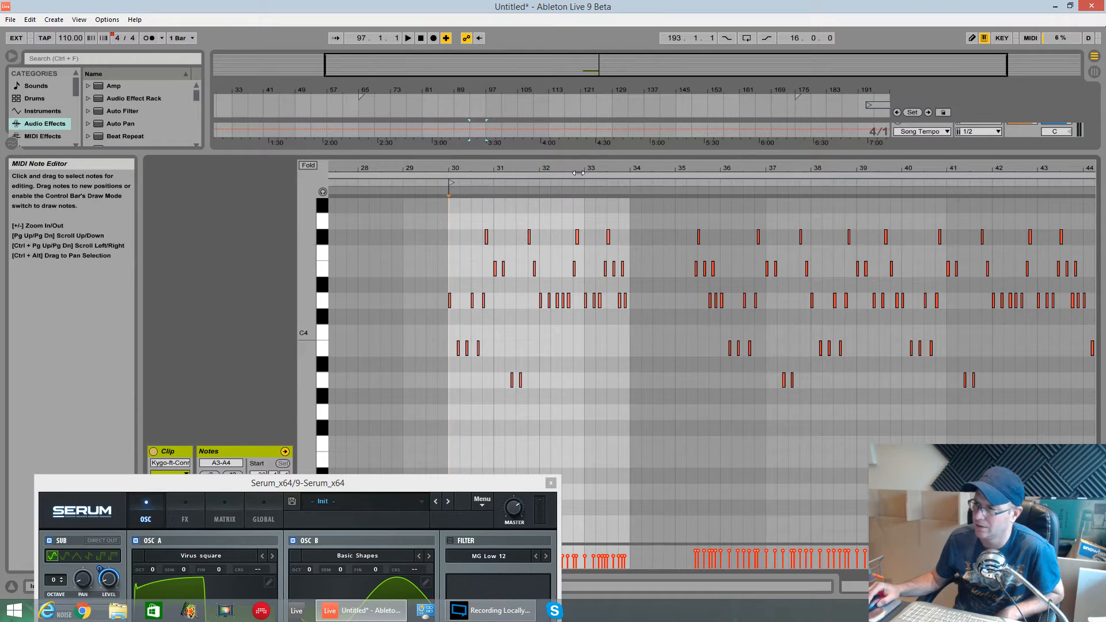
# Step: Shrink the note editor, bring the Serum window back over the arrangement and play the clip
pyautogui.moveTo(385, 490); pyautogui.dragTo(611, 156)
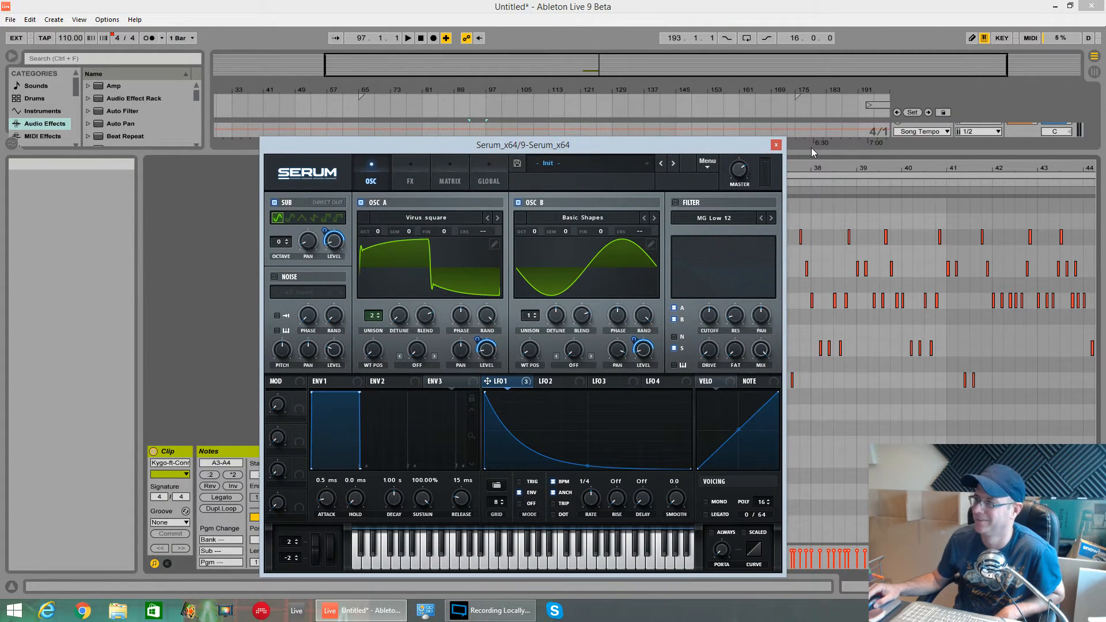
pyautogui.moveTo(811, 150); pyautogui.dragTo(811, 441)
pyautogui.moveTo(578, 149); pyautogui.dragTo(589, 108)
pyautogui.press('space')
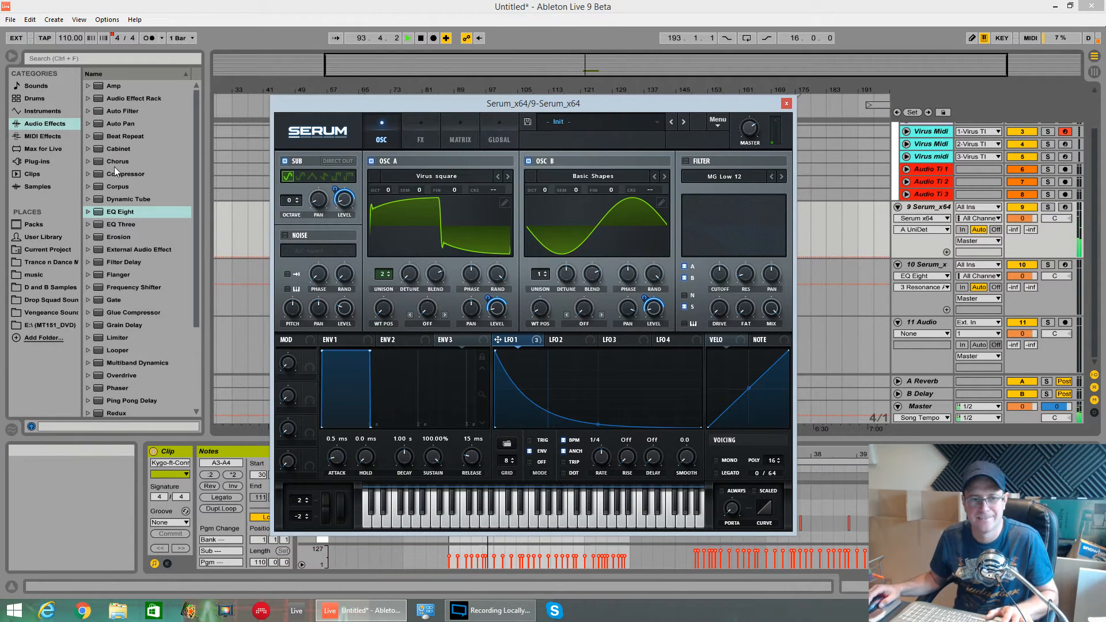
pyautogui.press('space')
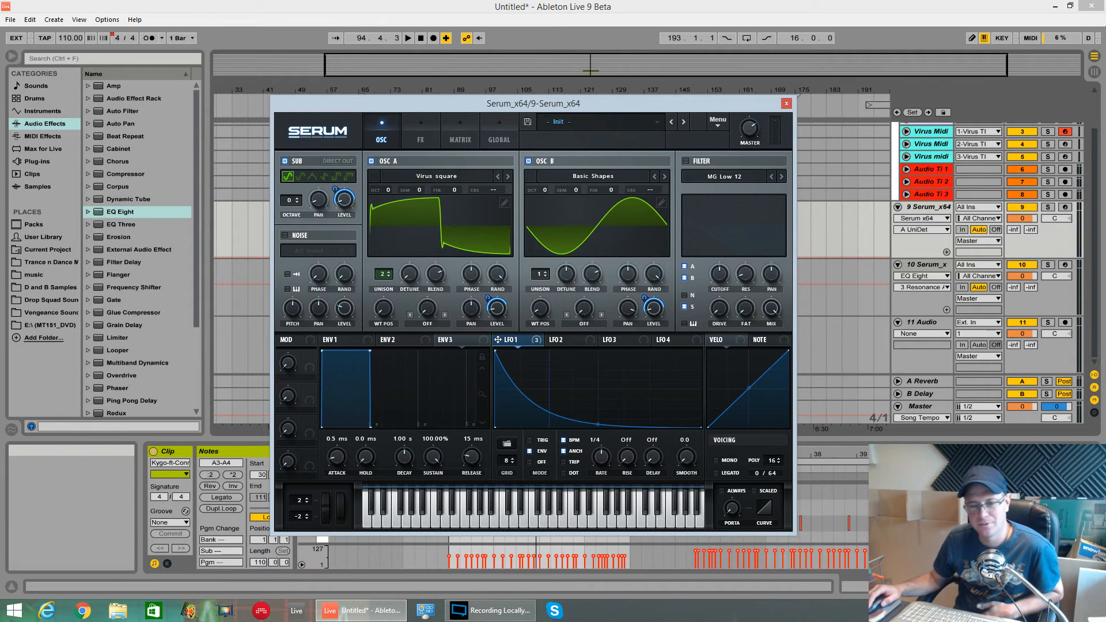
# Step: Enable the noise oscillator with the analog sample MicrKrg Noise and turn down its level
pyautogui.click(284, 235)
pyautogui.click(310, 251)
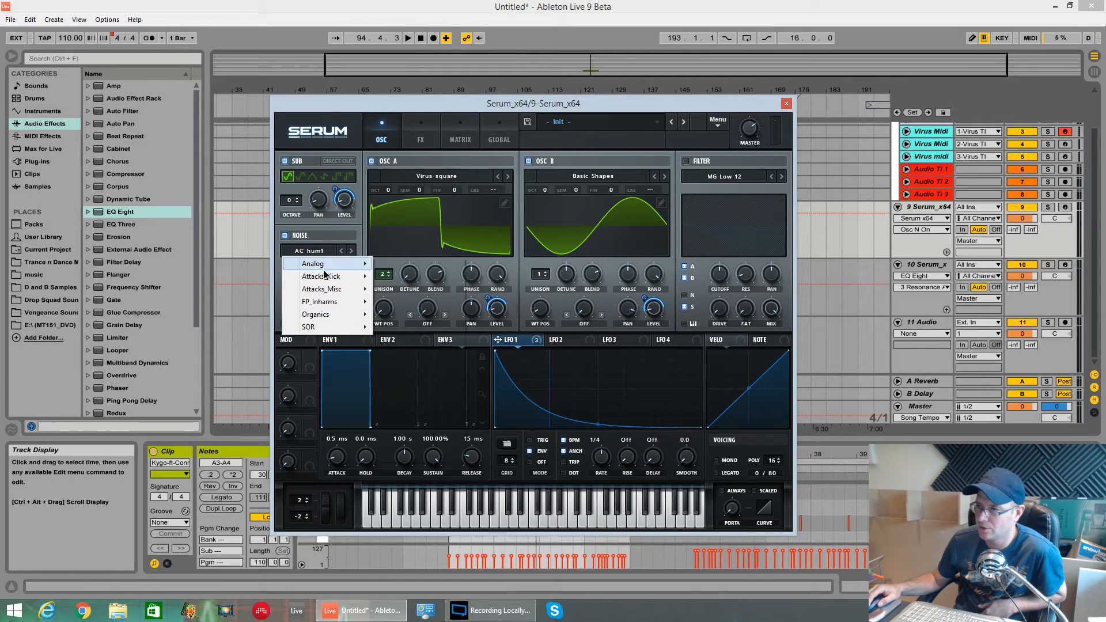
pyautogui.moveTo(314, 264)
pyautogui.click(423, 391)
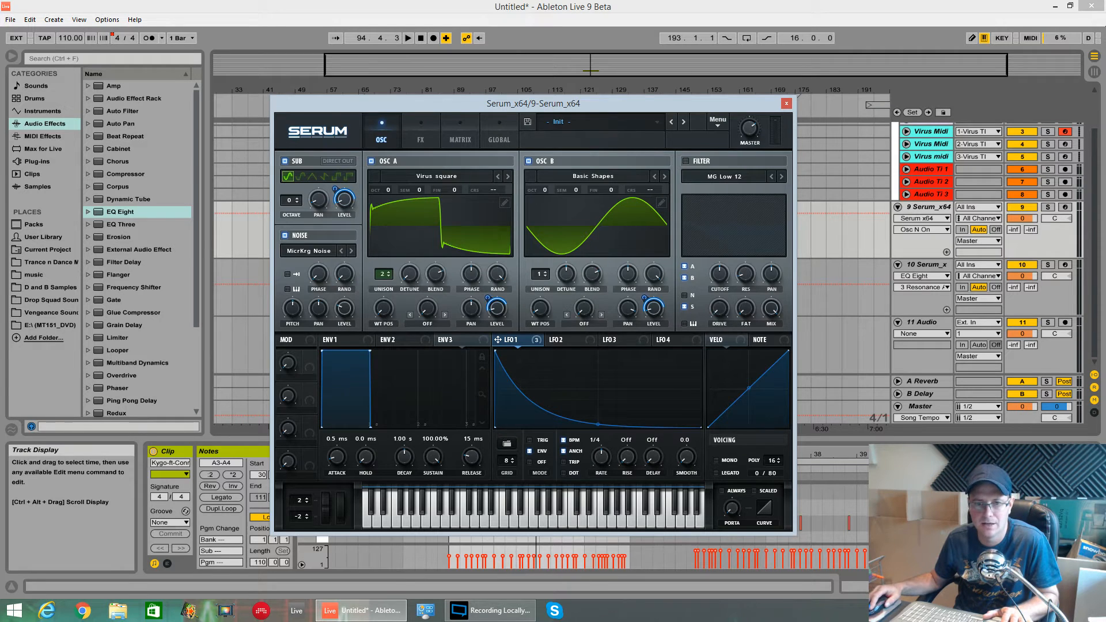
pyautogui.click(346, 312)
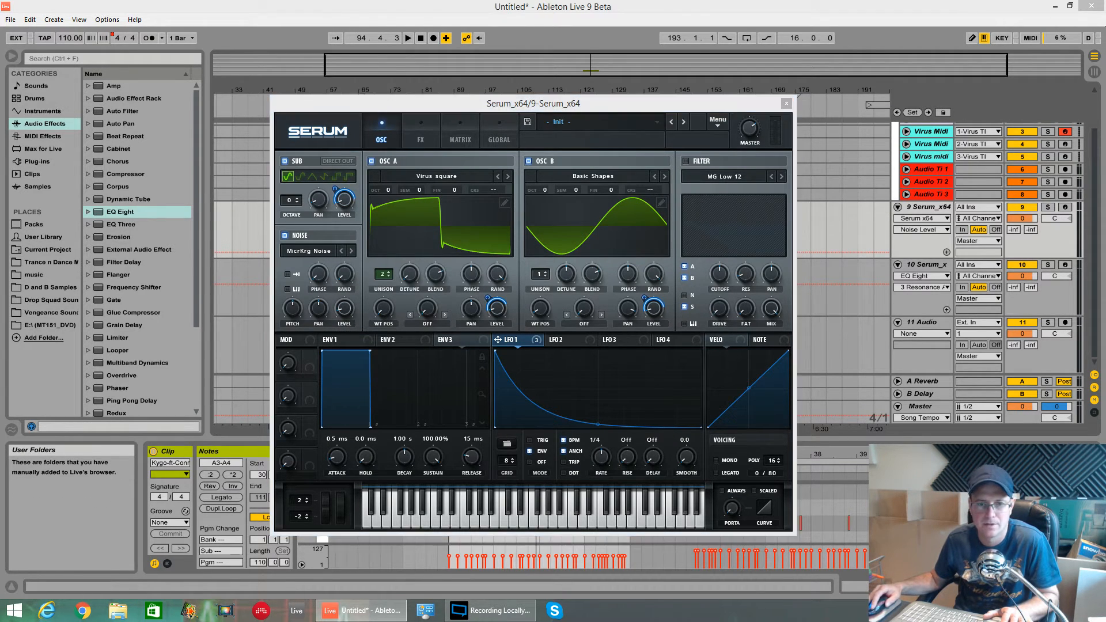
# Step: Shape Env 3 as a short burst with 0% sustain, a 58 ms decay and an adjusted decay curve
pyautogui.click(453, 341)
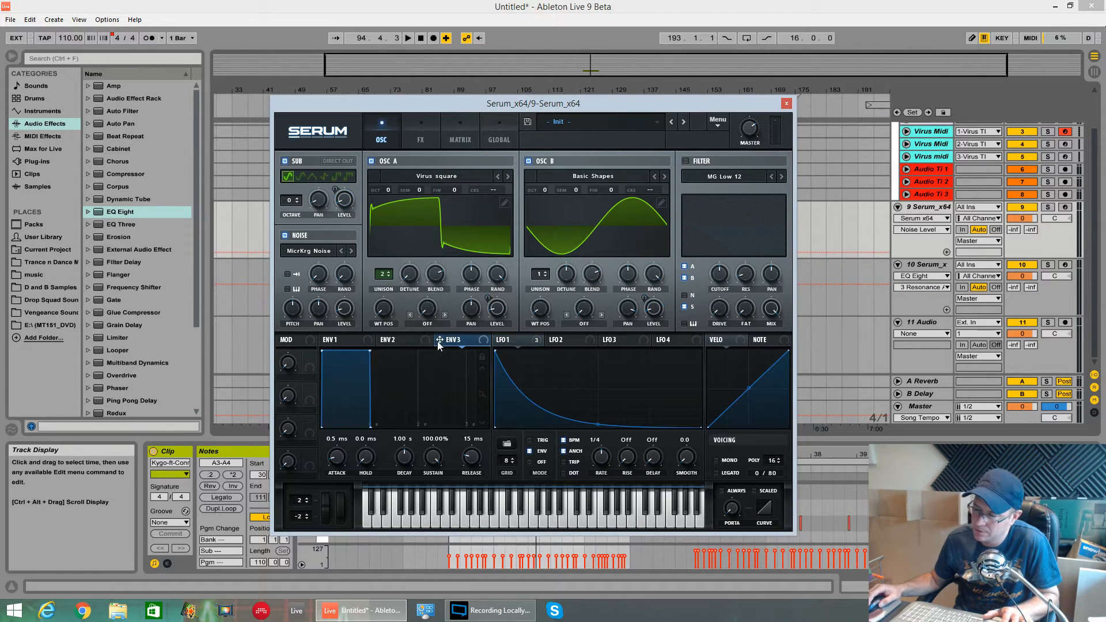
pyautogui.moveTo(369, 350); pyautogui.dragTo(393, 533)
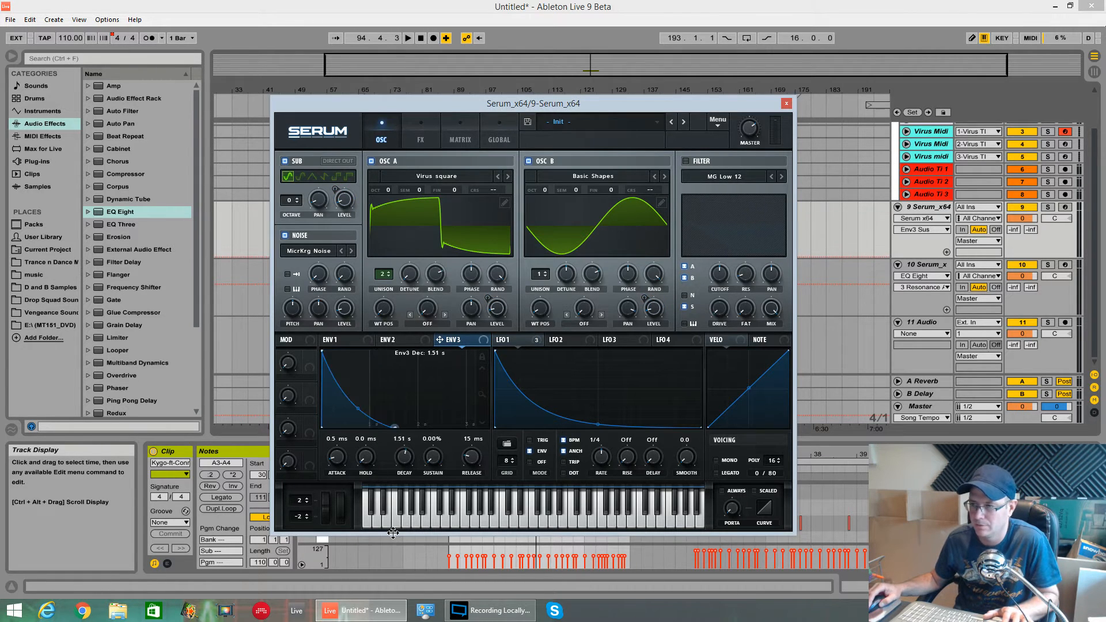
pyautogui.moveTo(405, 461); pyautogui.dragTo(402, 493)
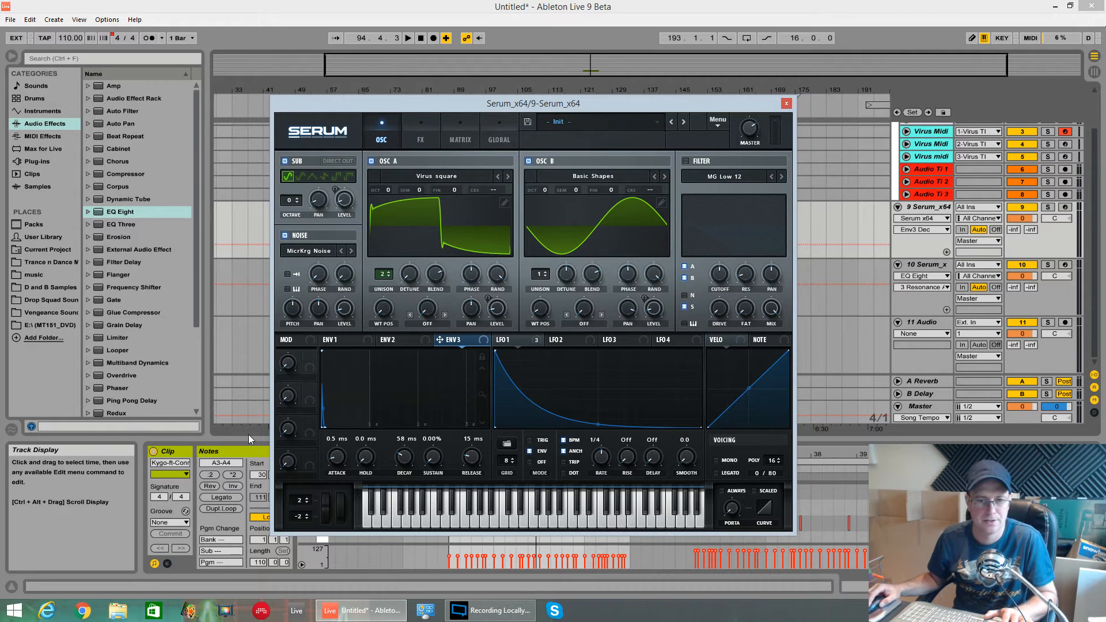
pyautogui.moveTo(327, 413); pyautogui.dragTo(323, 391)
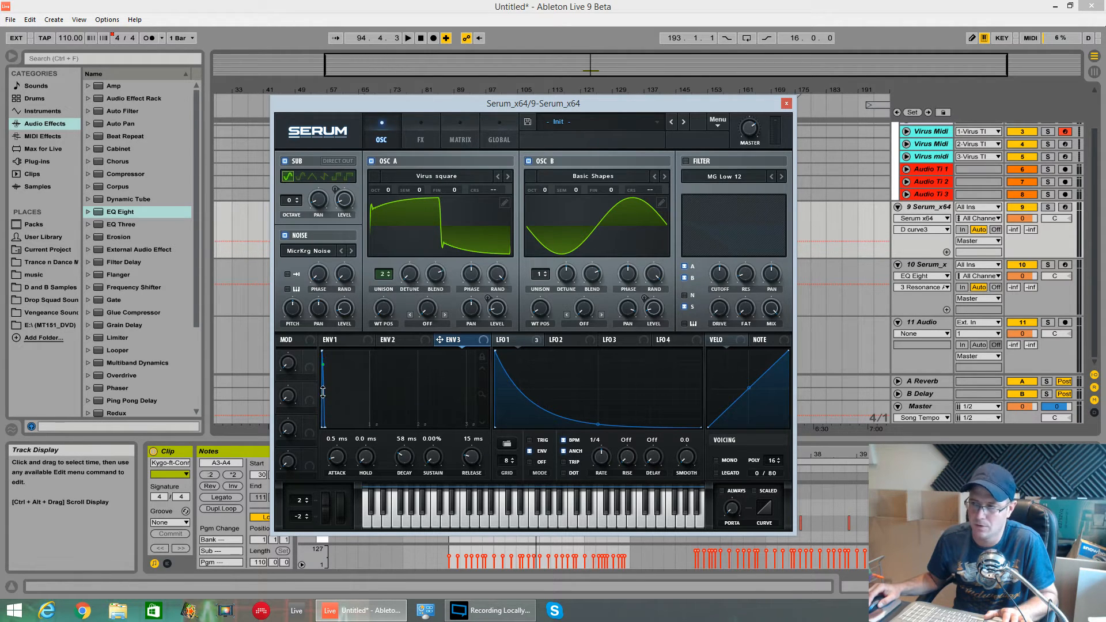
# Step: Assign Env 3 to the noise level with an amount of about 33 and play the sound
pyautogui.moveTo(440, 338); pyautogui.dragTo(345, 309)
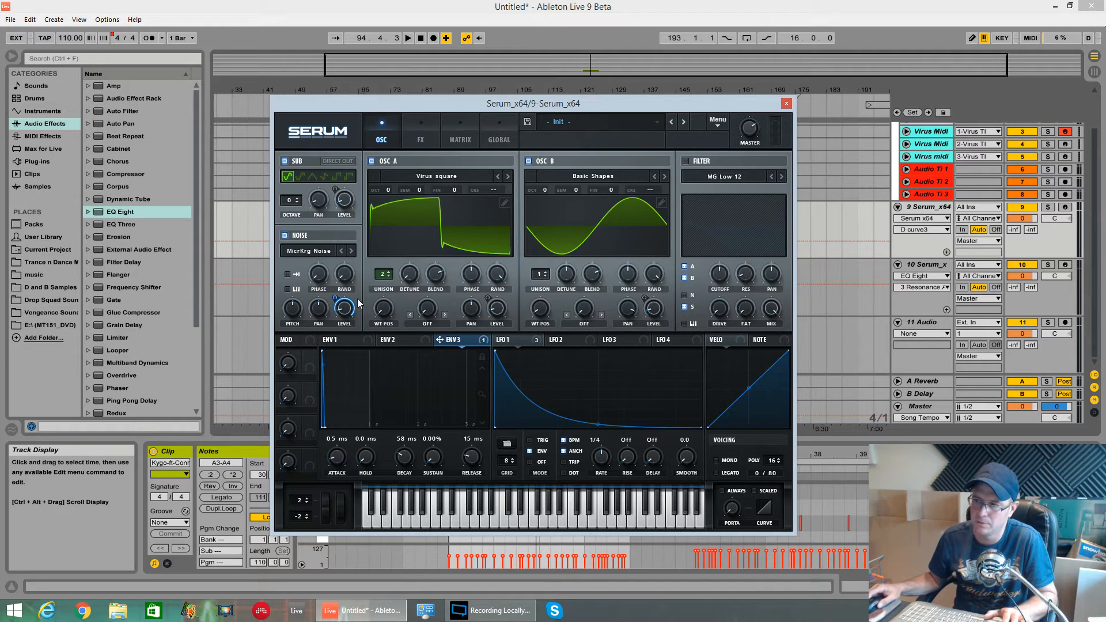
pyautogui.moveTo(339, 296)
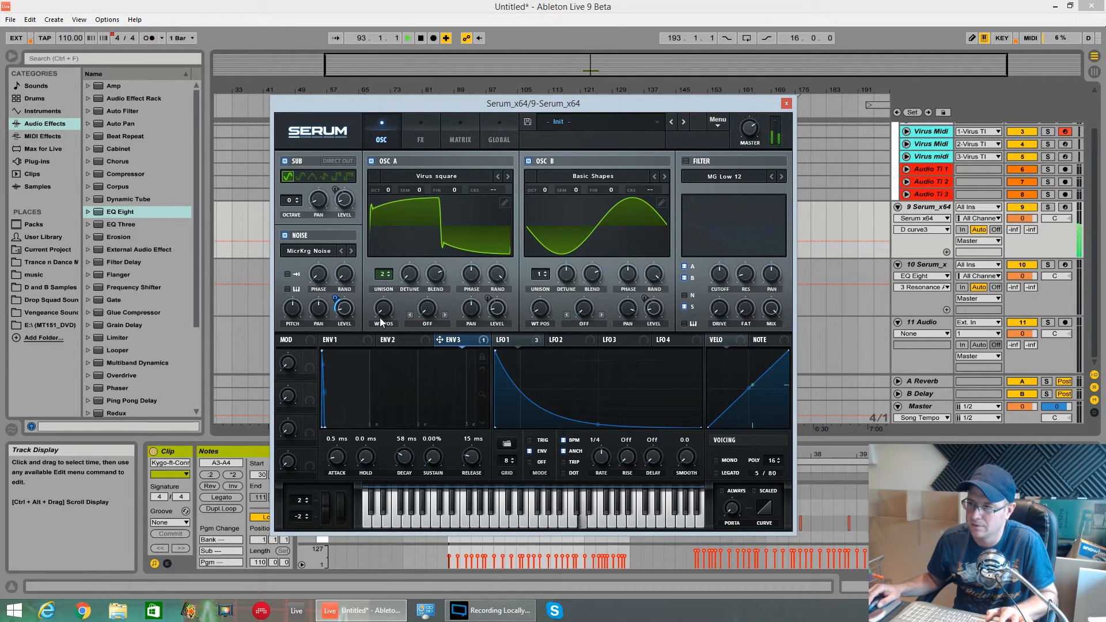
pyautogui.moveTo(337, 298)
pyautogui.mouseDown()
pyautogui.moveTo(338, 276)
pyautogui.moveTo(344, 306)
pyautogui.mouseUp()
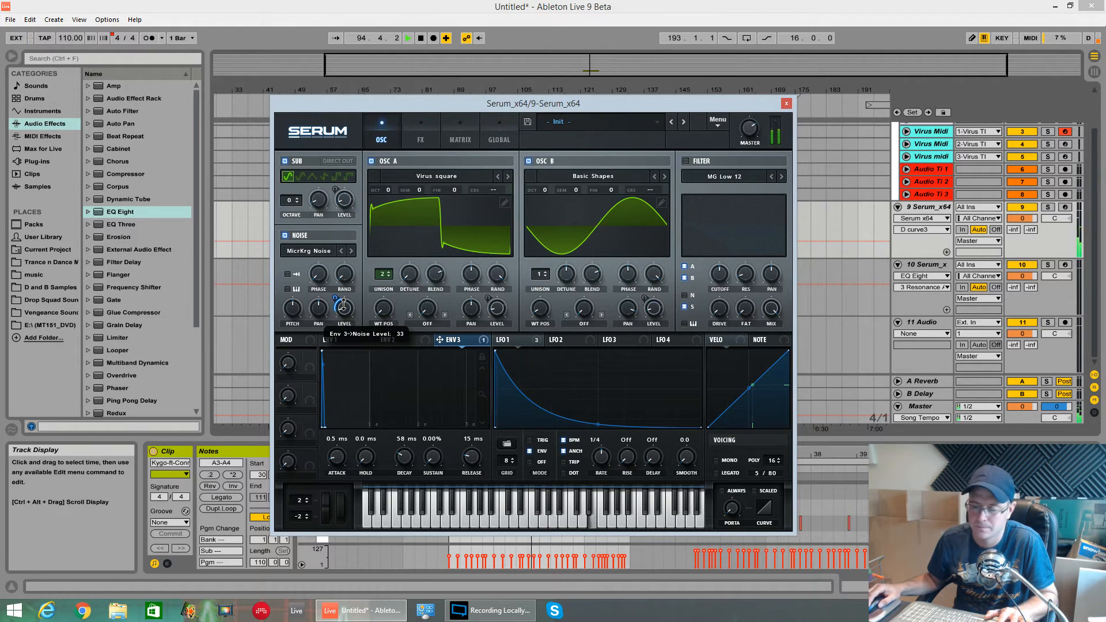
pyautogui.press('space')
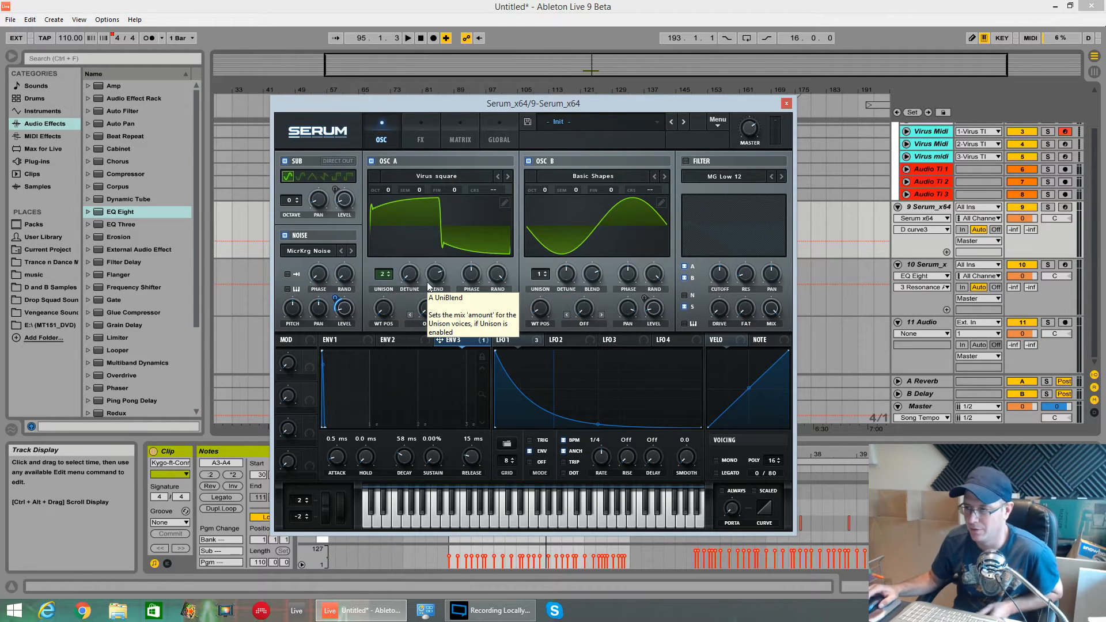
pyautogui.press('space')
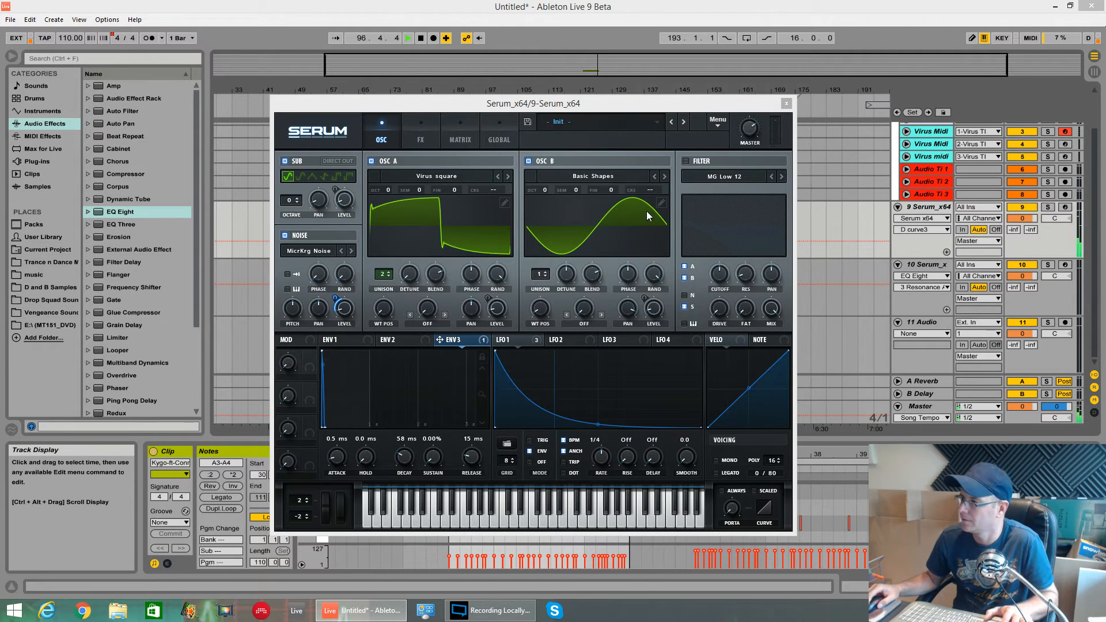
# Step: Enable the MG Low 12 filter, adjust its drive, fat and resonance, lower the cutoff and play the sound
pyautogui.click(685, 161)
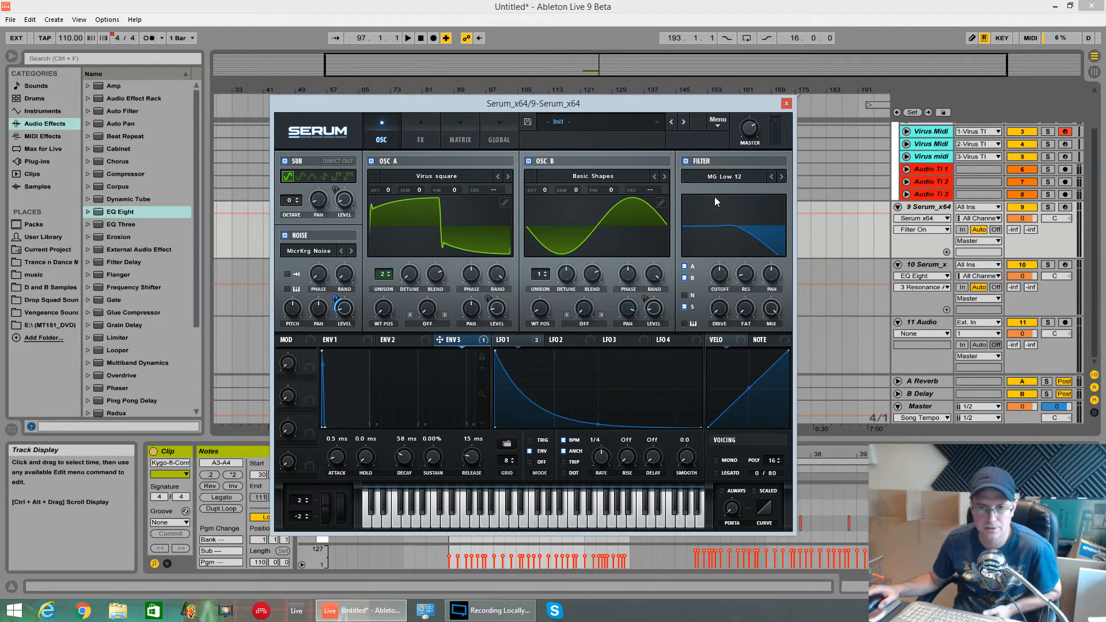
pyautogui.moveTo(725, 310); pyautogui.dragTo(741, 194)
pyautogui.click(751, 324)
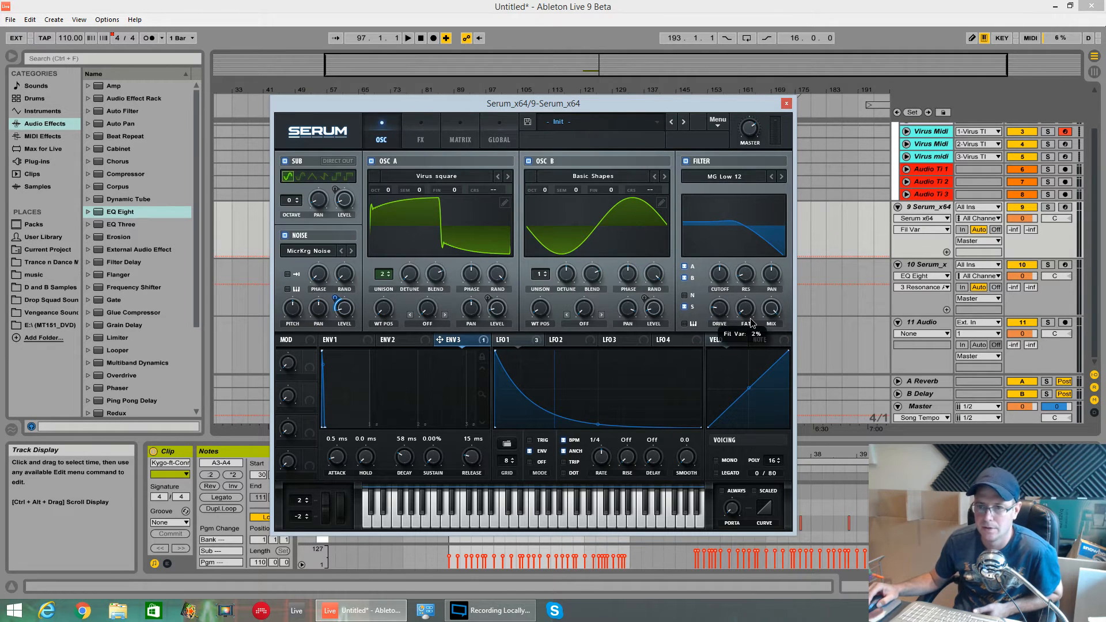
pyautogui.moveTo(745, 274); pyautogui.dragTo(717, 329)
pyautogui.press('space')
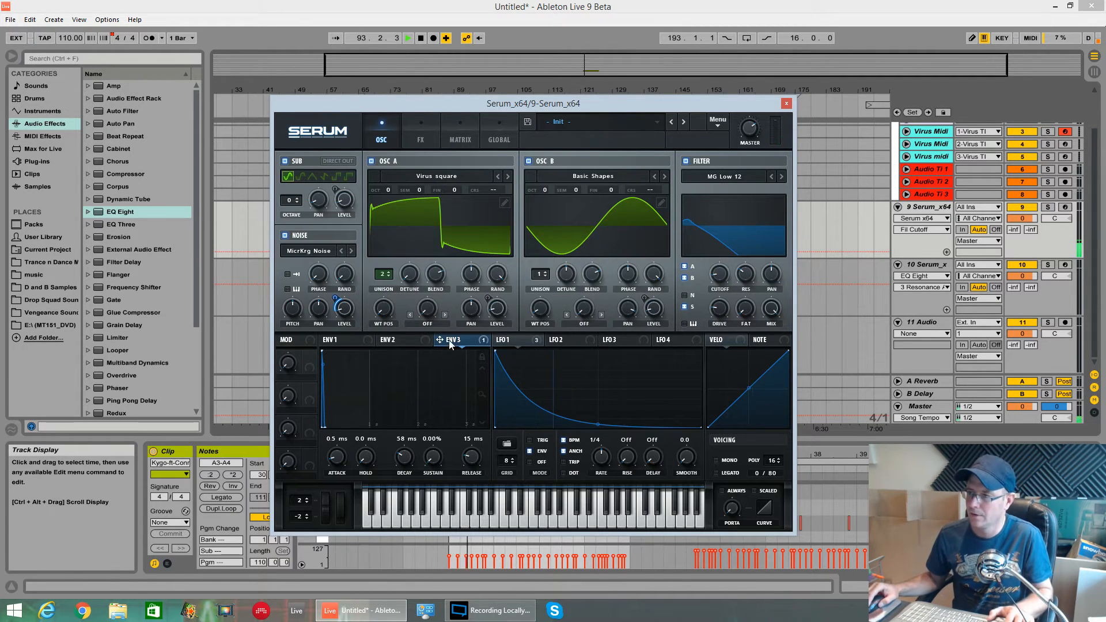
# Step: Assign Env 2 to the filter cutoff with an amount of about 75 and play the result
pyautogui.click(391, 339)
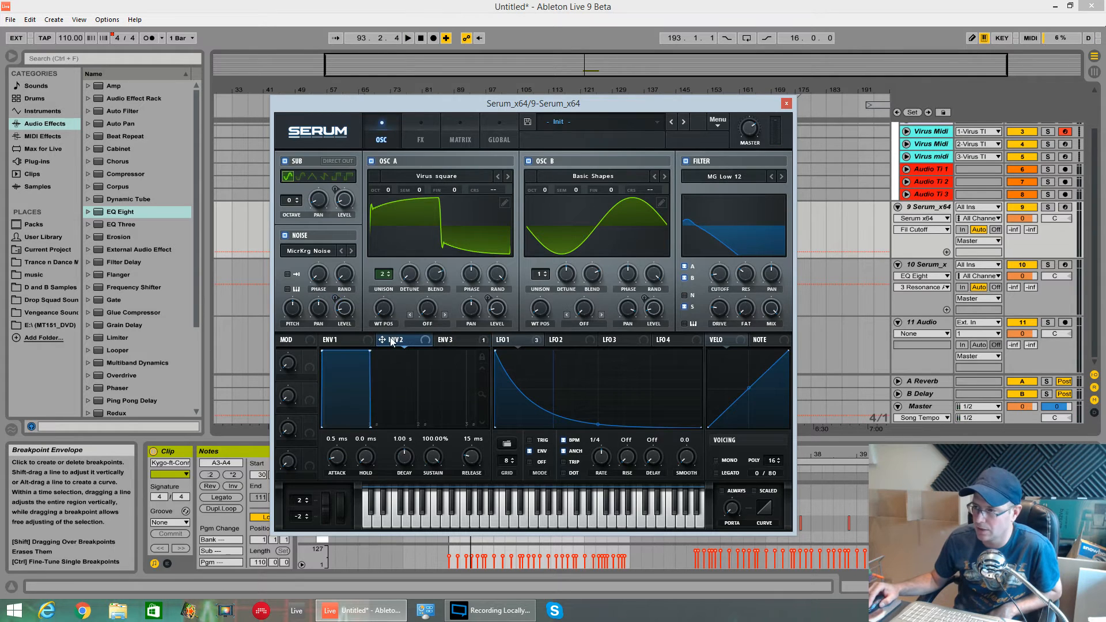
pyautogui.moveTo(507, 311); pyautogui.dragTo(708, 205)
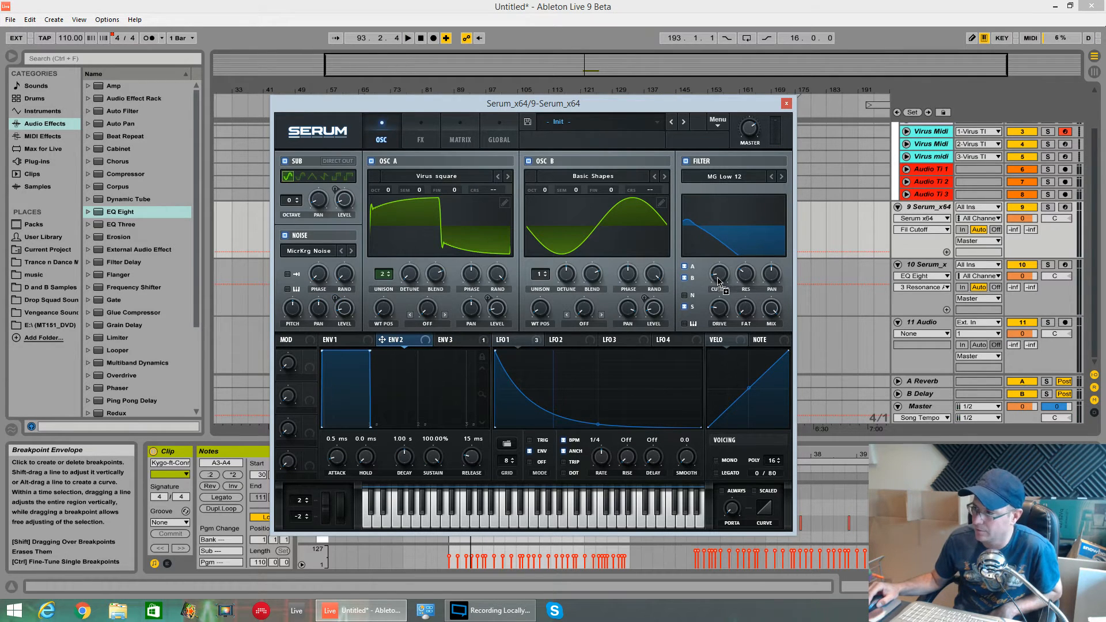
pyautogui.moveTo(710, 262); pyautogui.dragTo(709, 263)
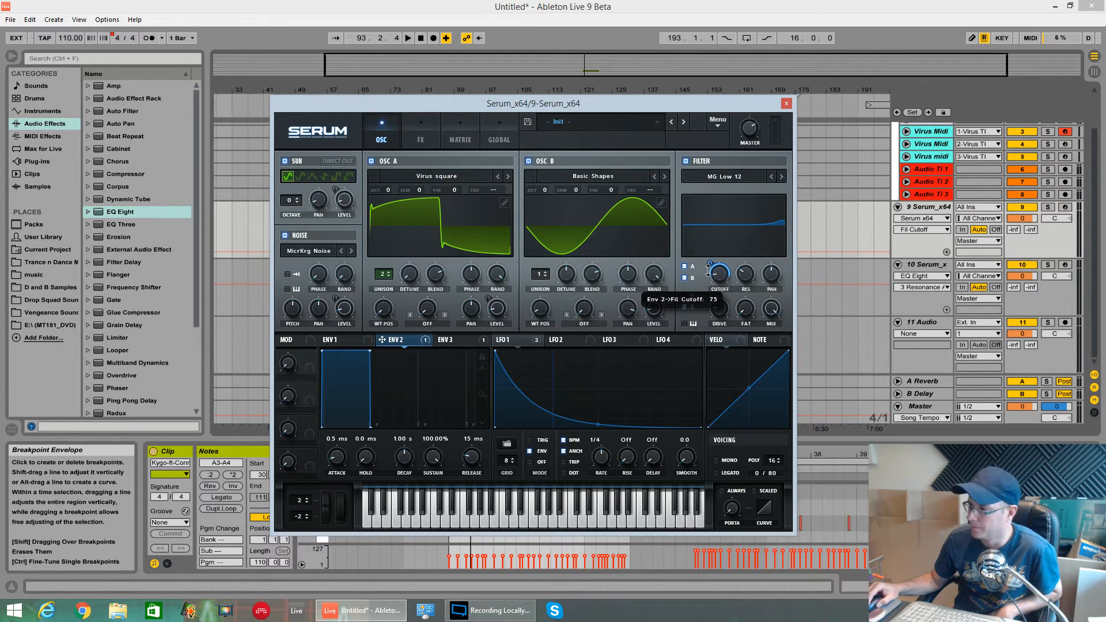
pyautogui.press('space')
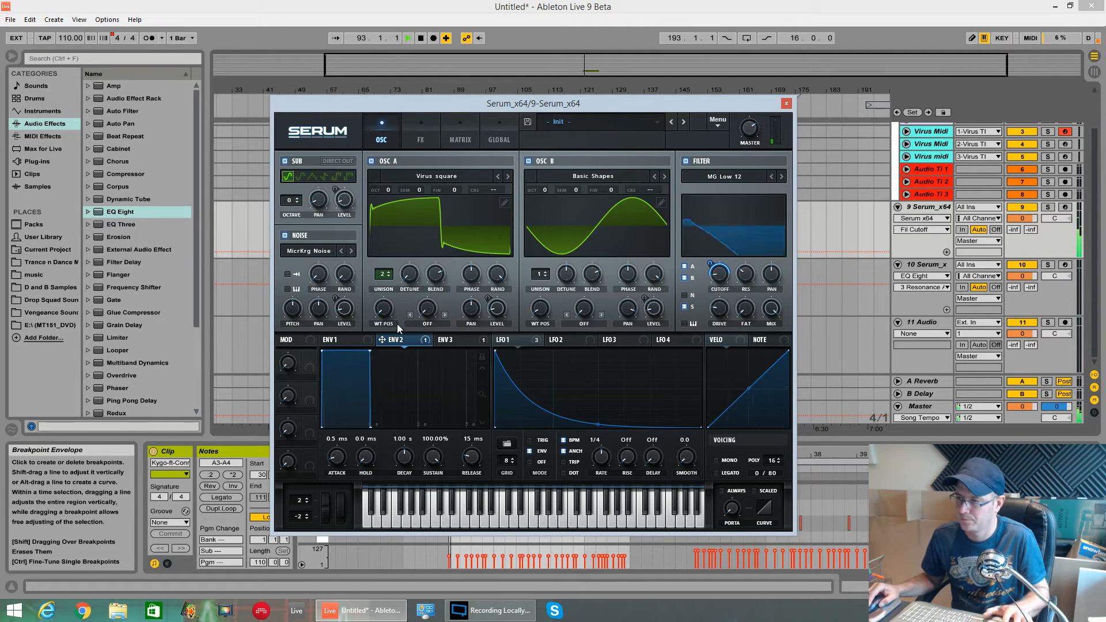
# Step: Shape Env 2 with a 22 ms attack, 524 ms decay and 0% sustain, auditioning the clip
pyautogui.moveTo(367, 353); pyautogui.dragTo(361, 422)
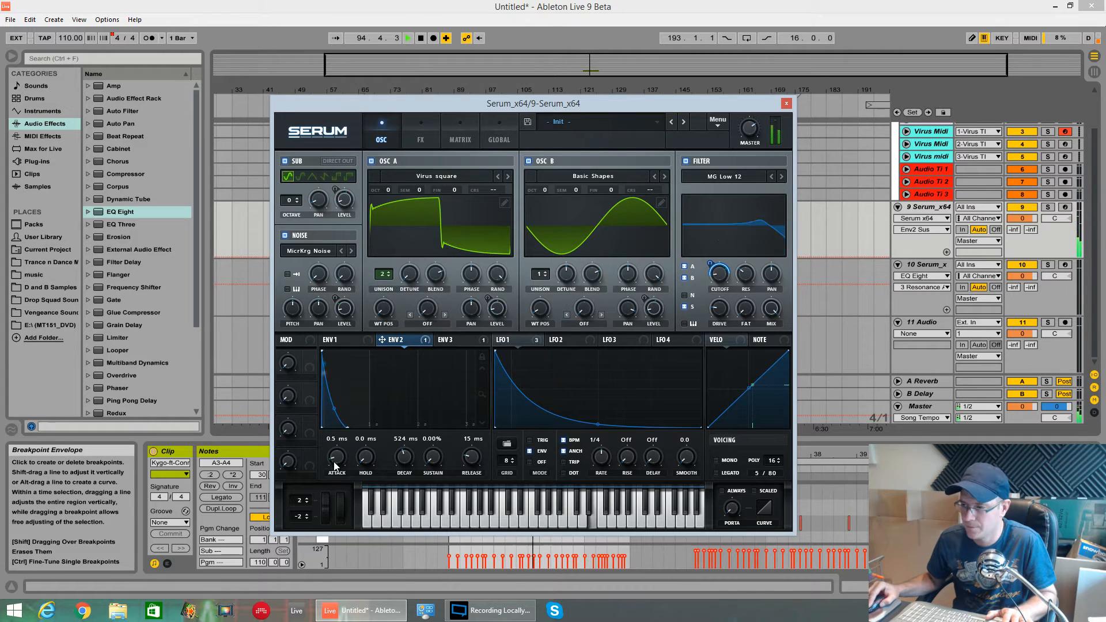
pyautogui.press('space')
pyautogui.moveTo(337, 465); pyautogui.dragTo(342, 450)
pyautogui.press('space')
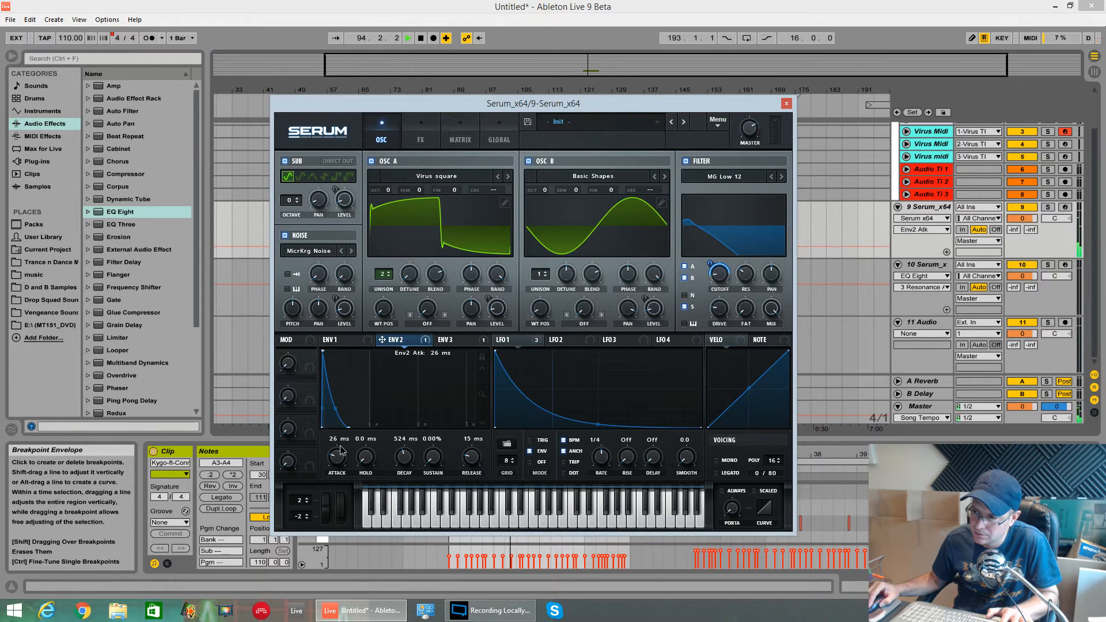
pyautogui.press('space')
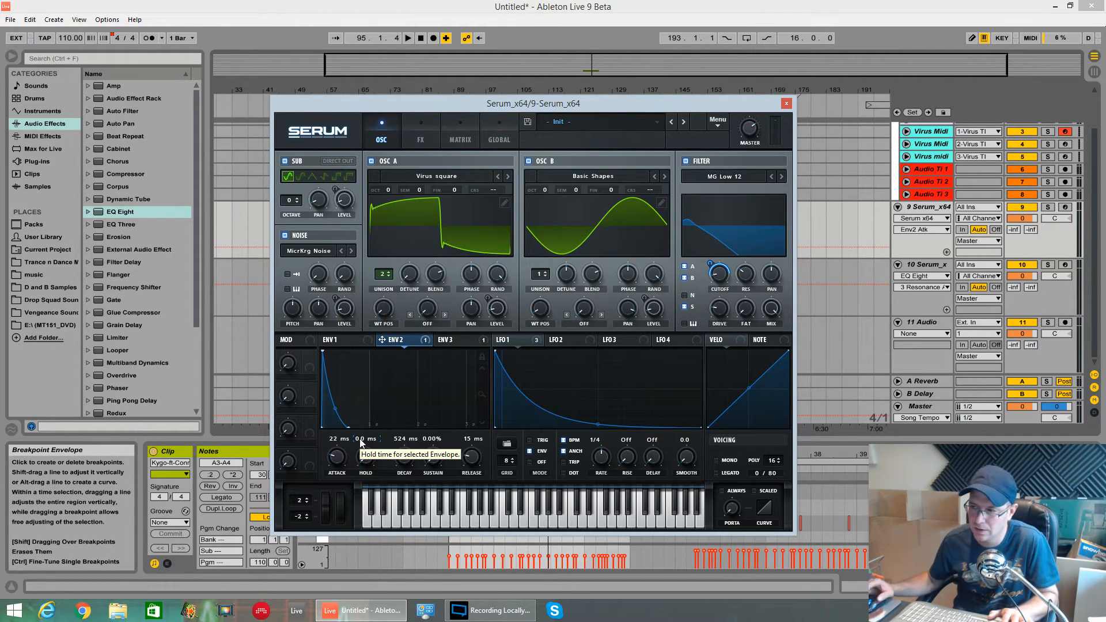
# Step: Fine-tune Env 2 to a 551 ms decay with 0% sustain and play the clip
pyautogui.moveTo(429, 467); pyautogui.dragTo(411, 466)
pyautogui.click(405, 464)
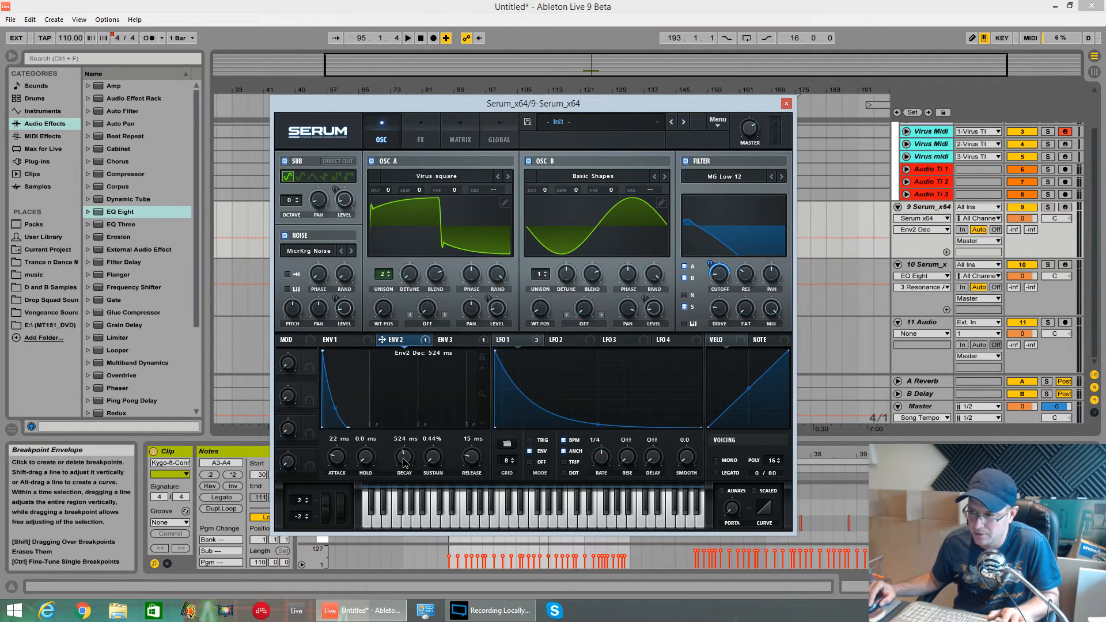
pyautogui.moveTo(405, 462); pyautogui.dragTo(434, 472)
pyautogui.press('space')
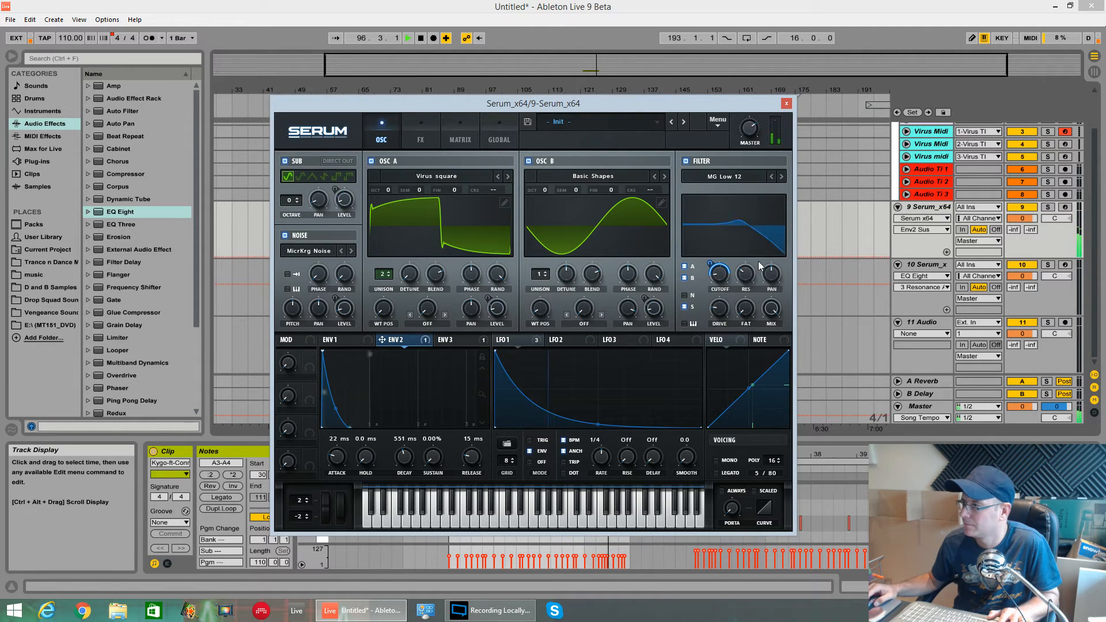
pyautogui.press('space')
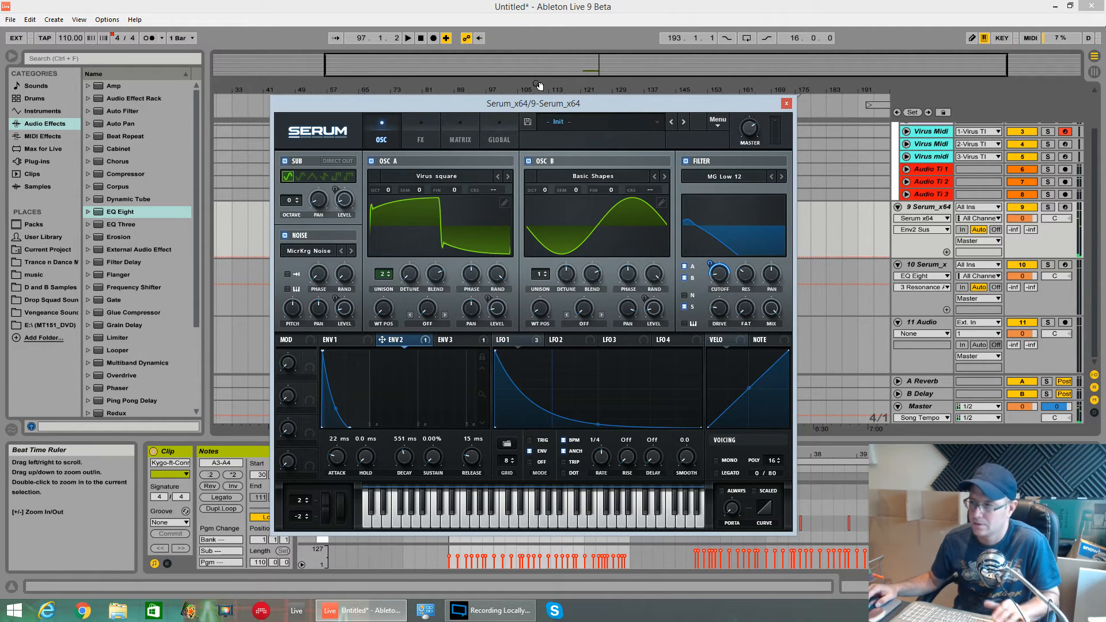
# Step: Enable the Hyper/Dimension effect, turn the Hyper mix down, reduce the Dimension size, set the Dimension mix to 38% and play the clip
pyautogui.click(421, 143)
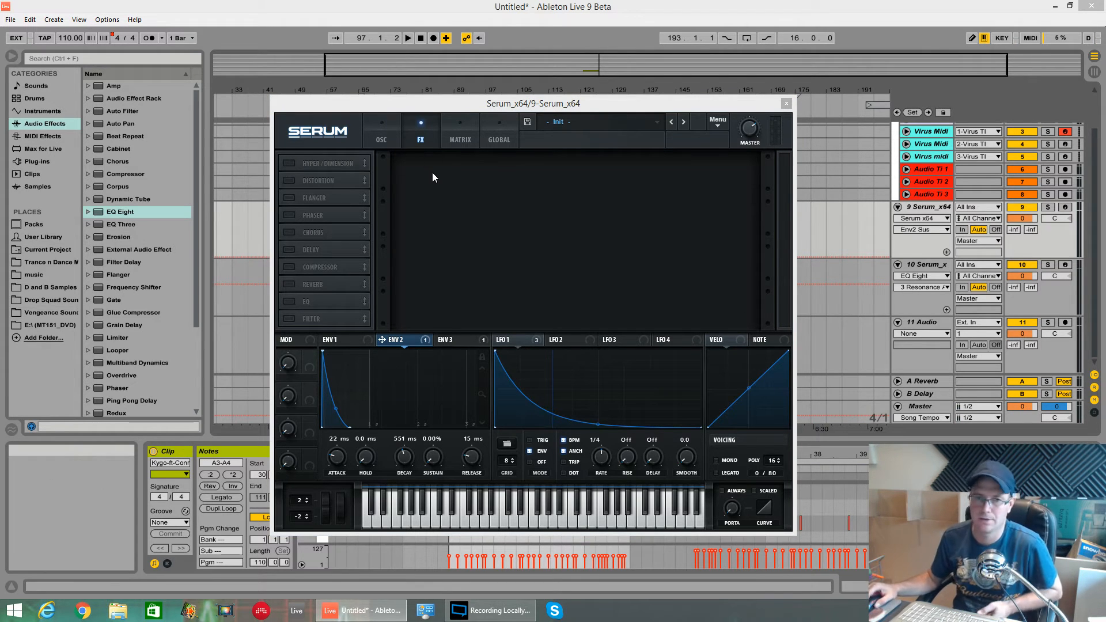
pyautogui.click(289, 164)
pyautogui.click(608, 171)
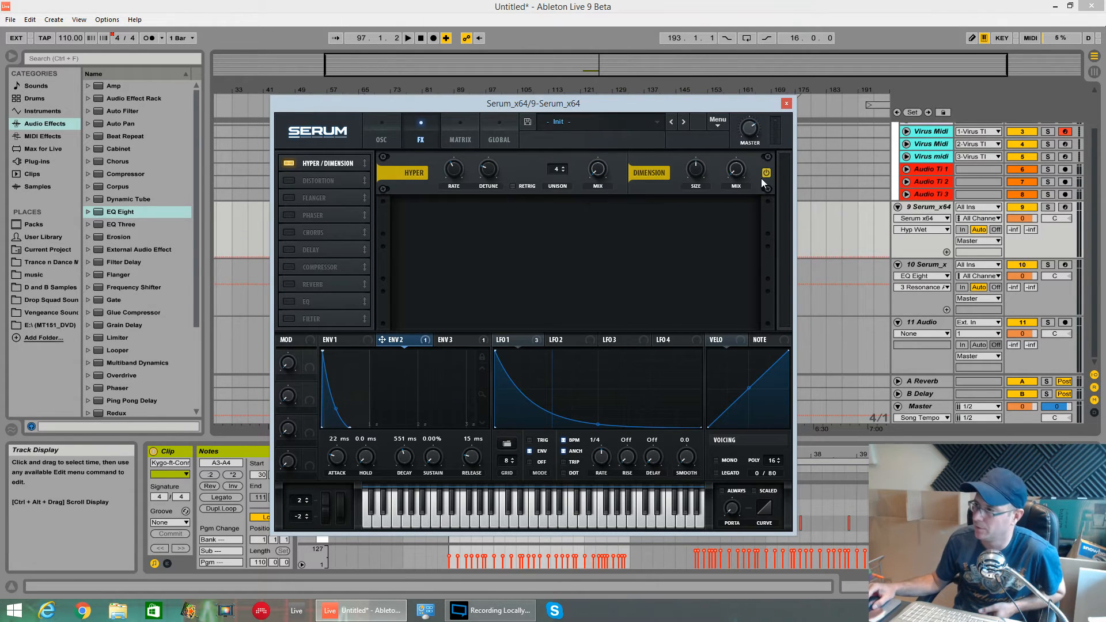
pyautogui.moveTo(691, 171); pyautogui.dragTo(693, 200)
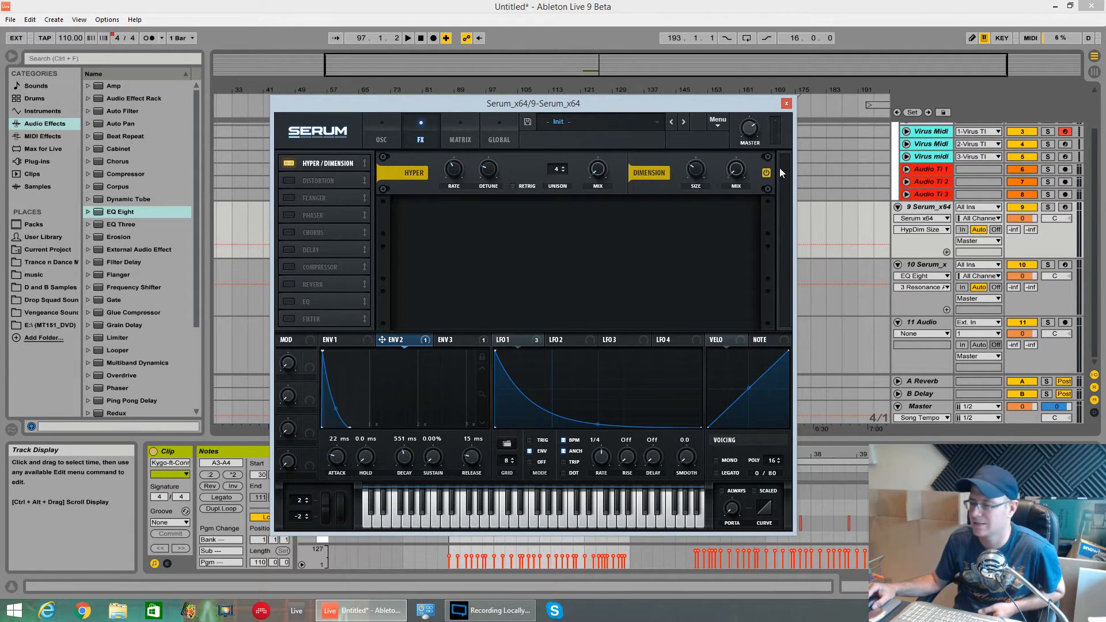
pyautogui.click(736, 170)
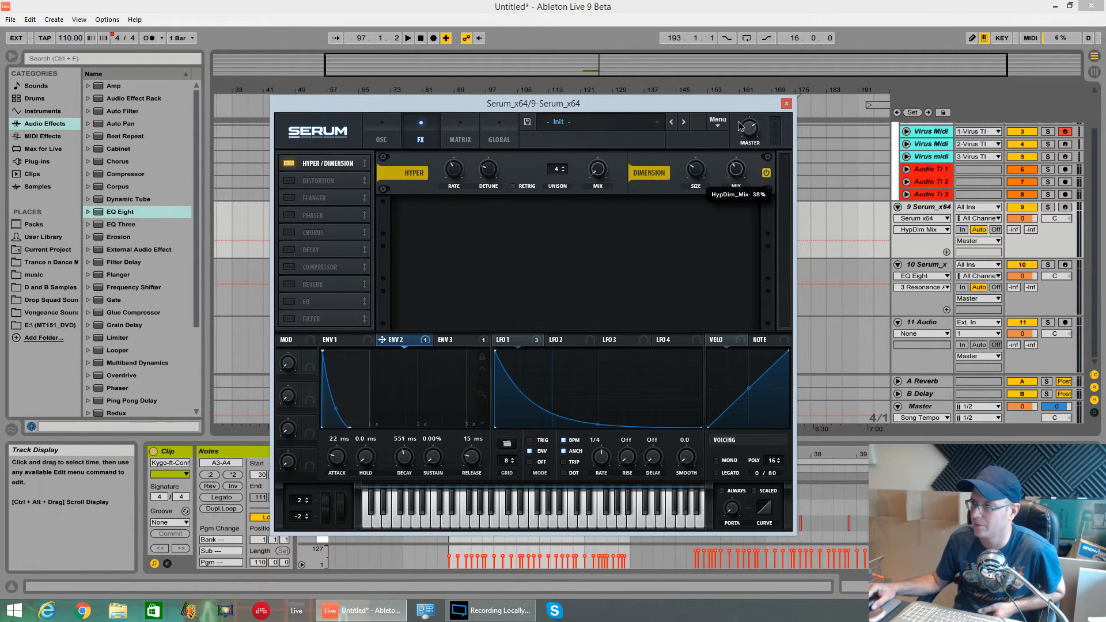
pyautogui.press('space')
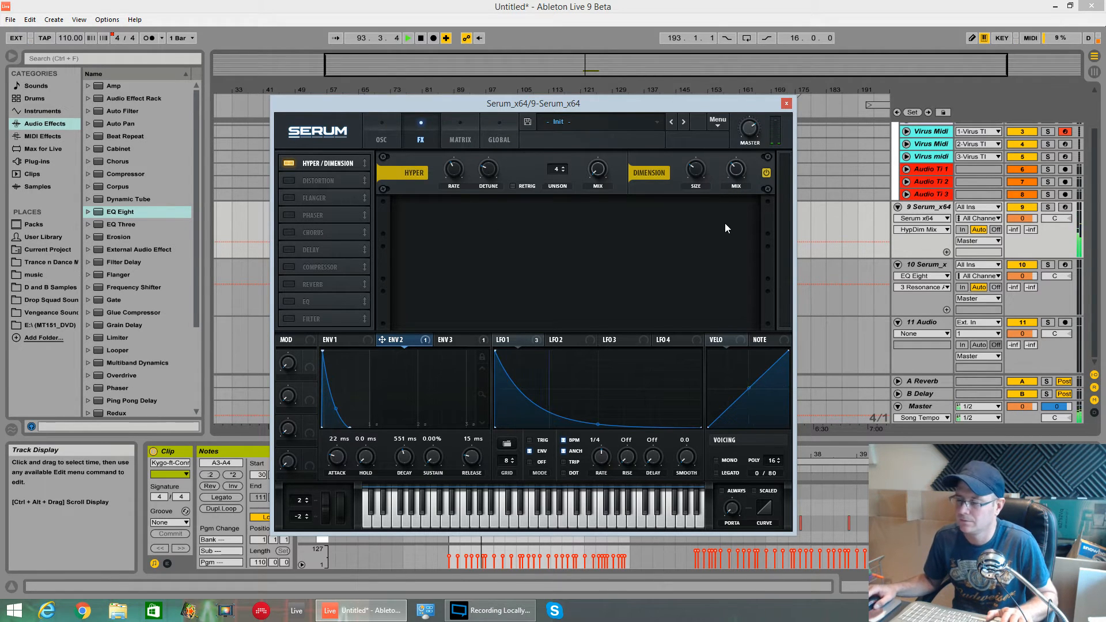
pyautogui.press('space')
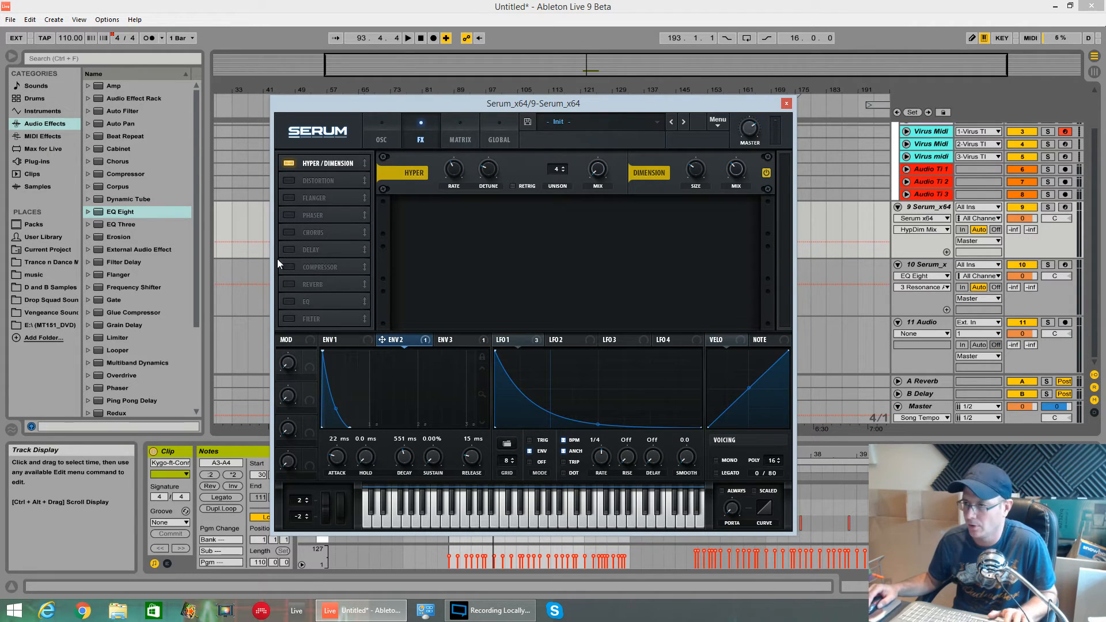
# Step: Enable the effects filter, place it directly after Hyper/Dimension and set its type to NN 12
pyautogui.click(289, 319)
pyautogui.moveTo(311, 327); pyautogui.dragTo(341, 185)
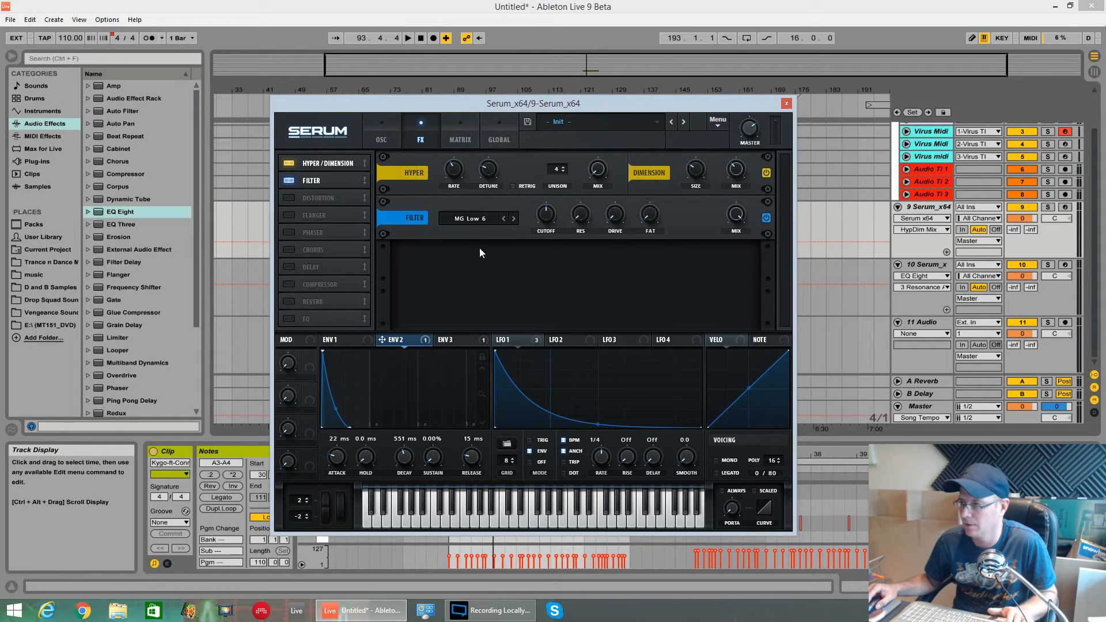
pyautogui.click(493, 226)
pyautogui.moveTo(494, 246)
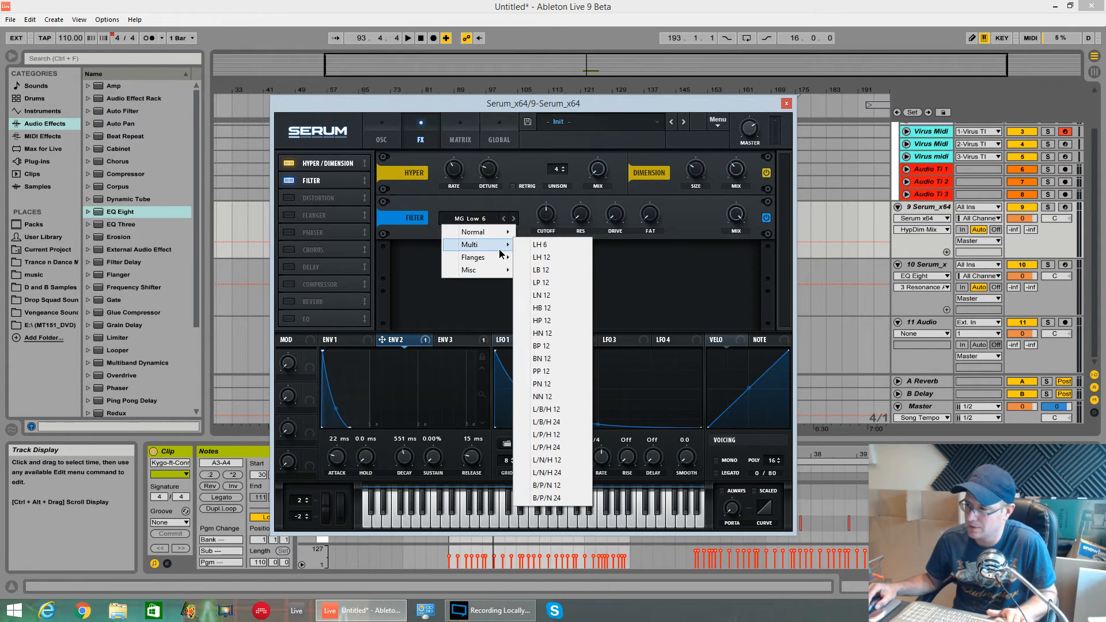
pyautogui.click(550, 397)
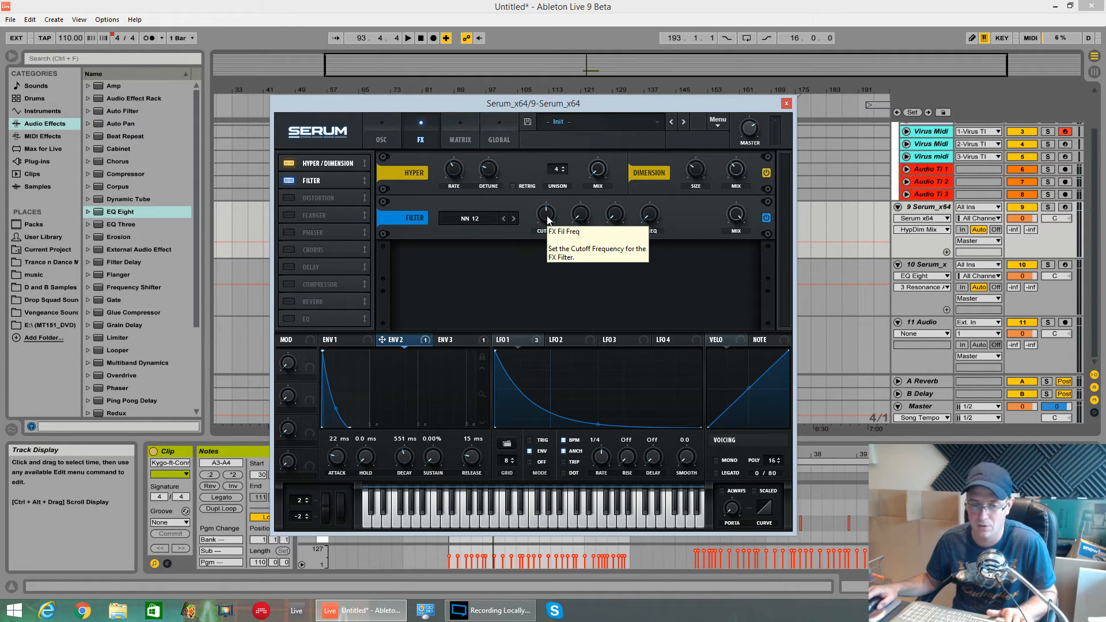
# Step: Set the effects filter's resonance to 54%, drive to 16%, frequency to 24% and mix to about 44%
pyautogui.moveTo(580, 217); pyautogui.dragTo(596, 167)
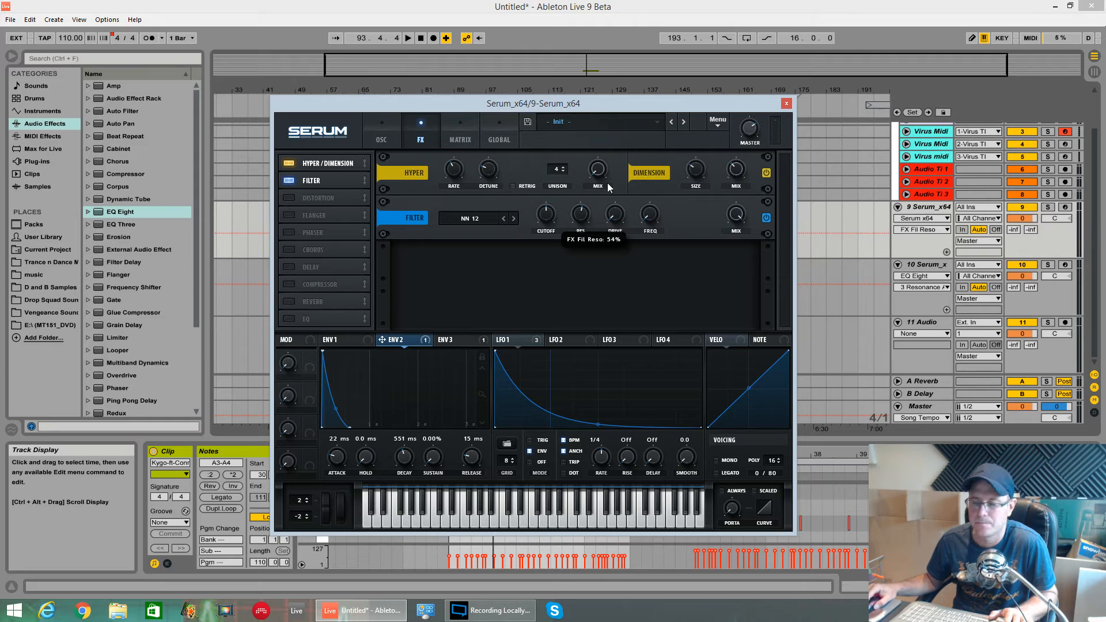
pyautogui.click(615, 213)
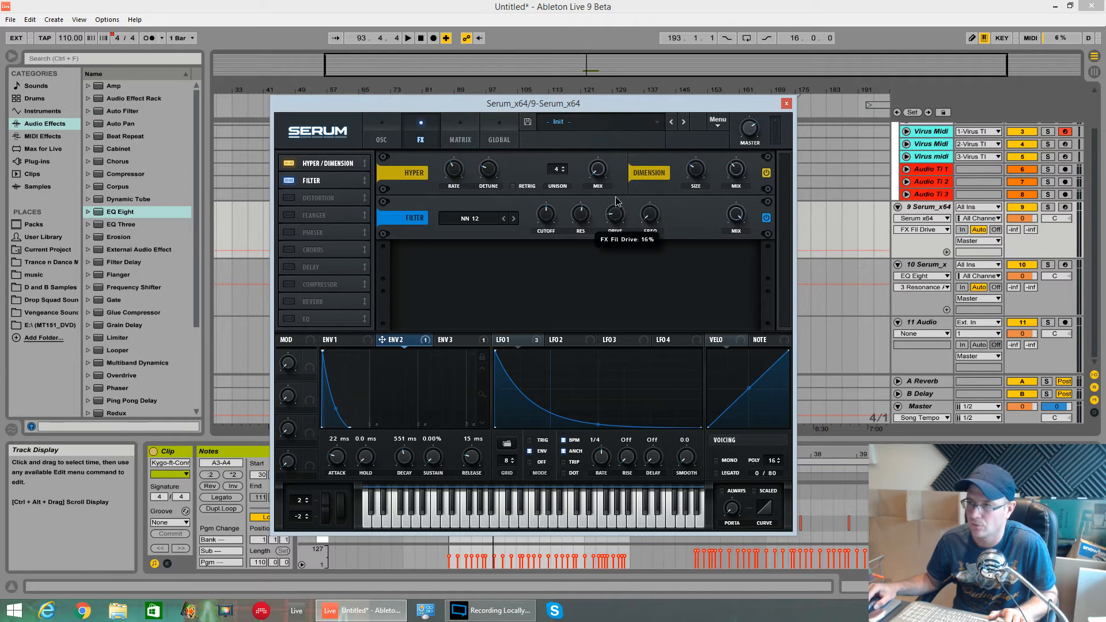
pyautogui.click(646, 221)
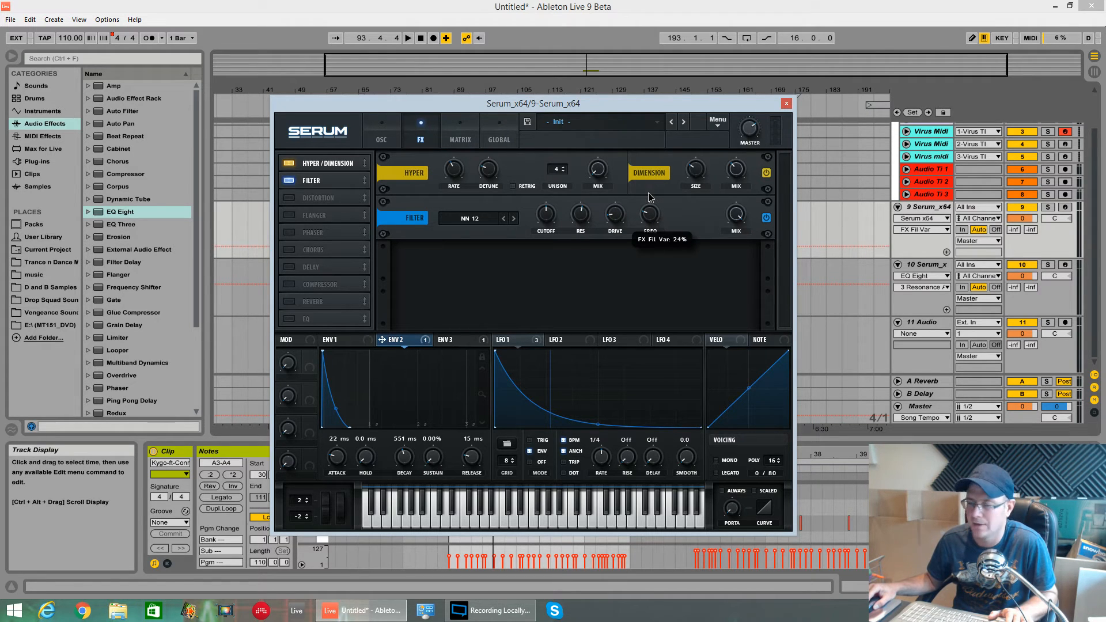
pyautogui.moveTo(735, 214); pyautogui.dragTo(735, 292)
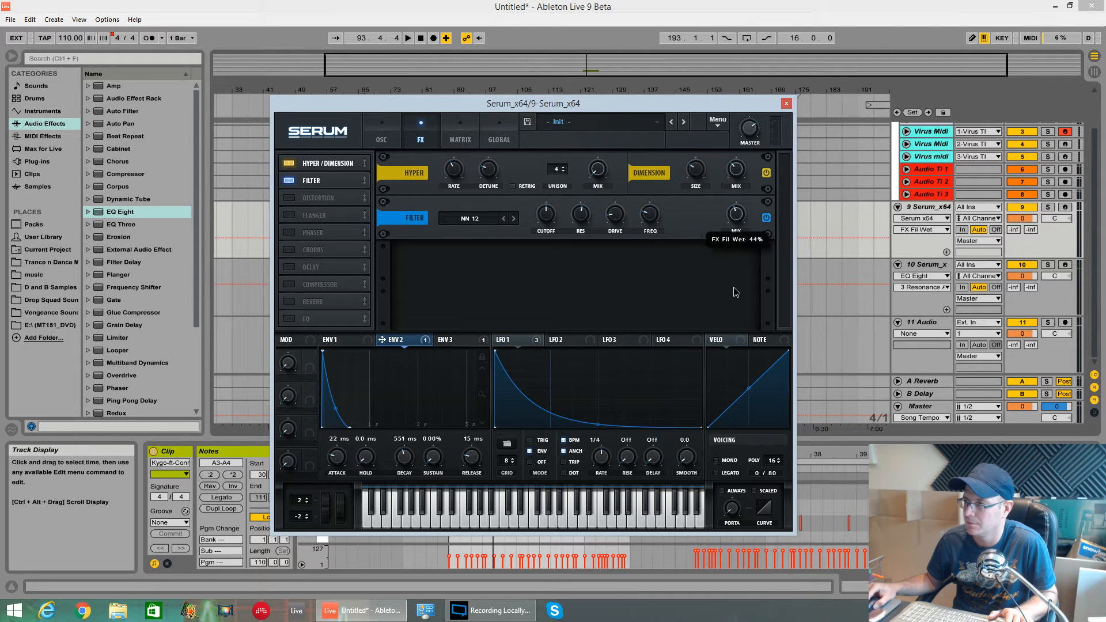
# Step: Lower the effects filter's cutoff while the clip plays
pyautogui.press('space')
pyautogui.click(546, 229)
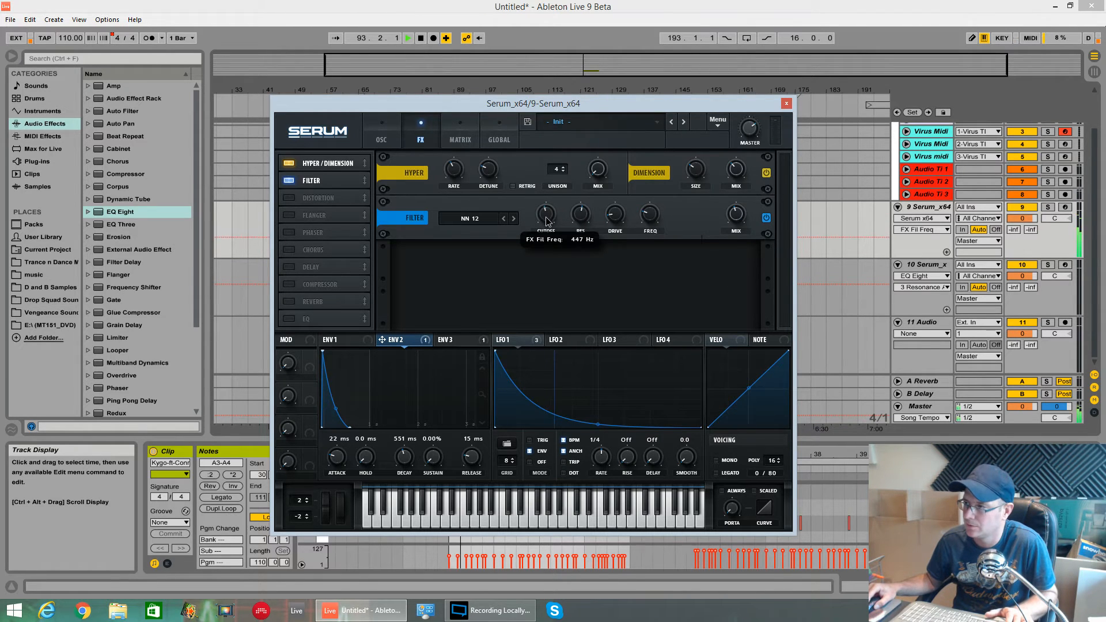
pyautogui.moveTo(546, 233); pyautogui.dragTo(551, 265)
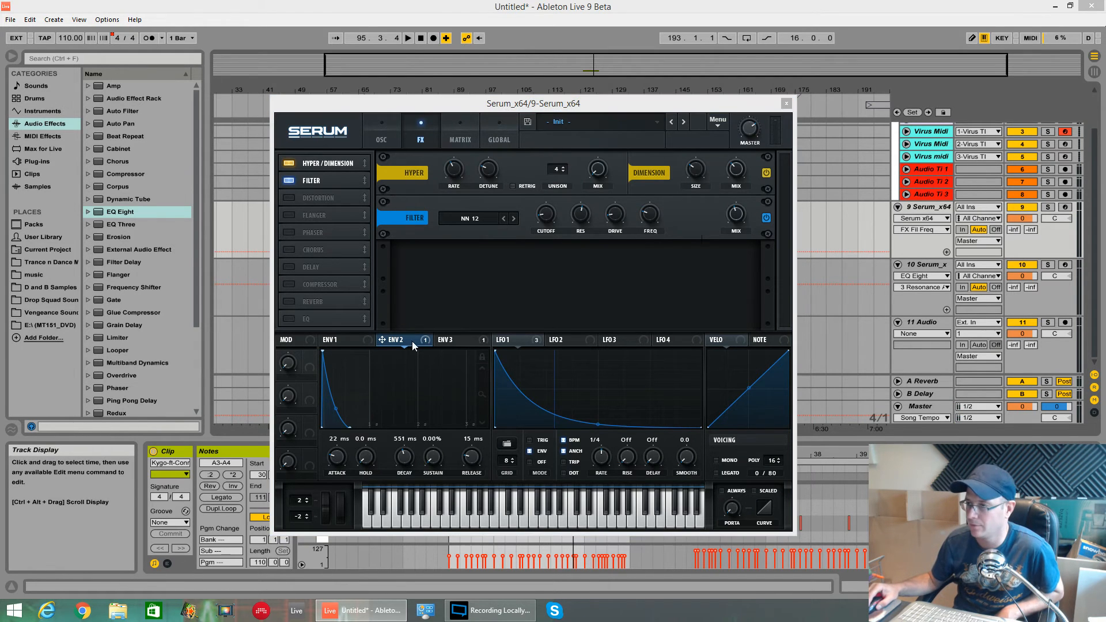
# Step: Assign Env 2 to the effects filter's cutoff and play the clip
pyautogui.moveTo(381, 341); pyautogui.dragTo(537, 206)
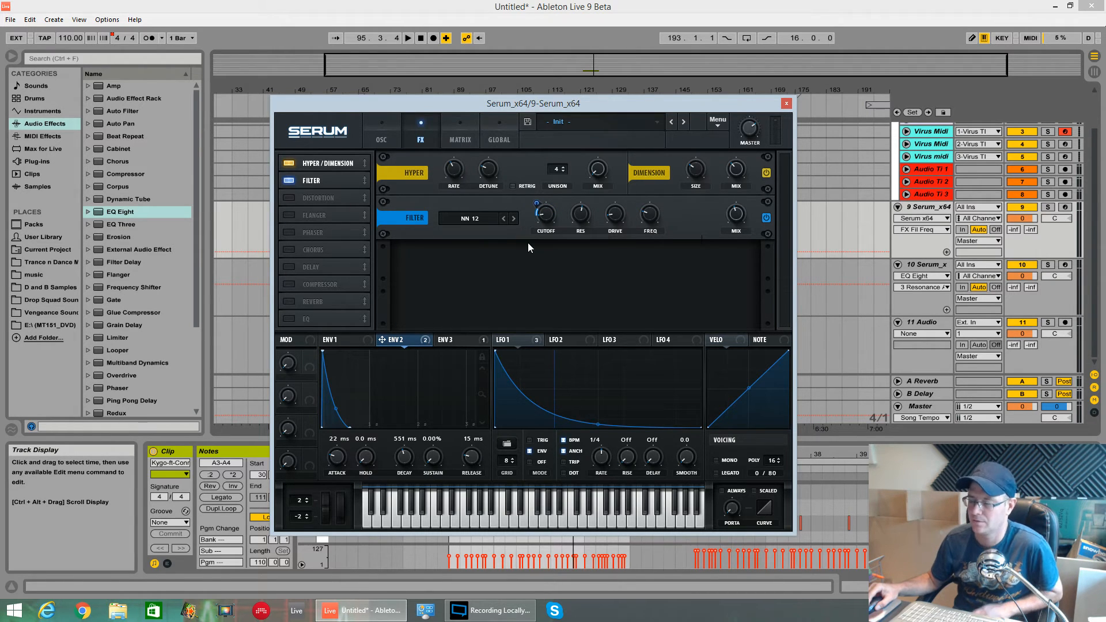
pyautogui.press('space')
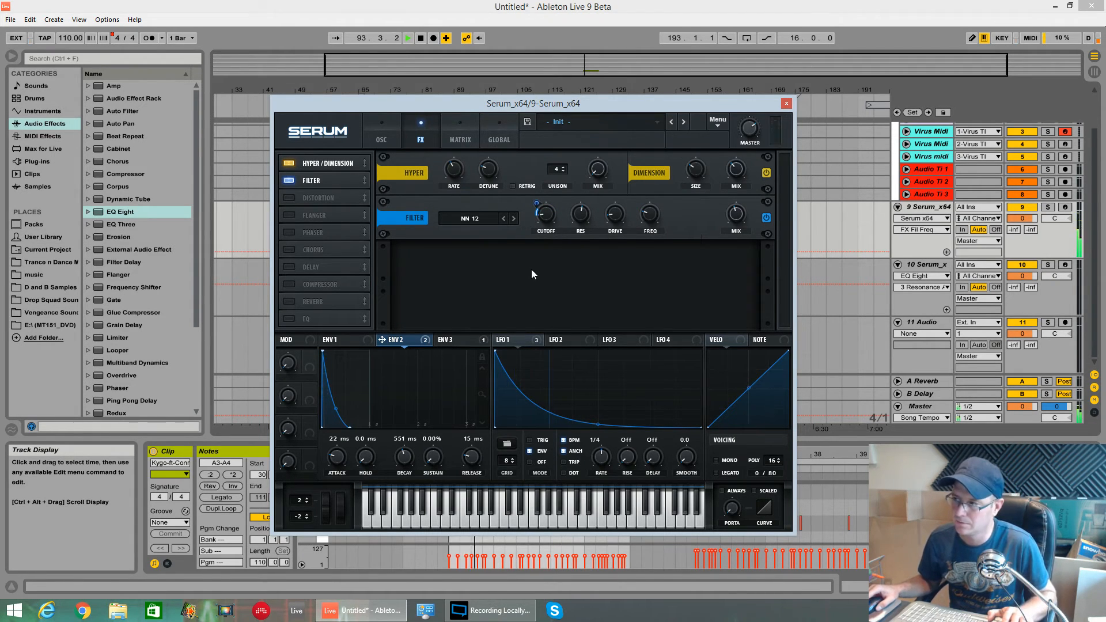
pyautogui.press('space')
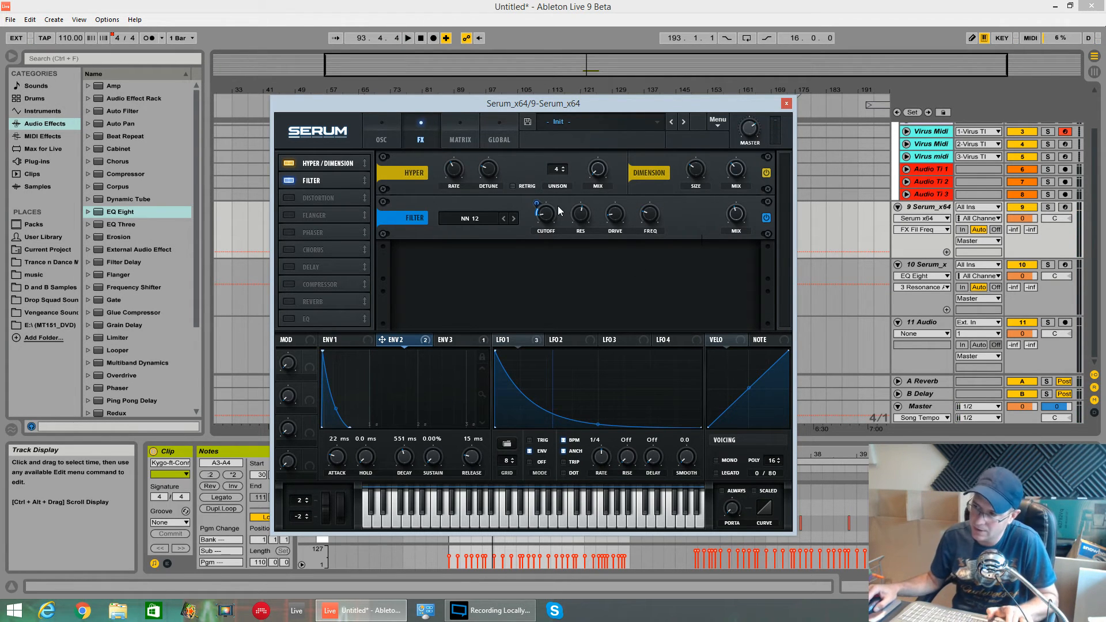
# Step: Fine-tune the effects filter's resonance and mix by ear while the clip plays
pyautogui.moveTo(548, 212)
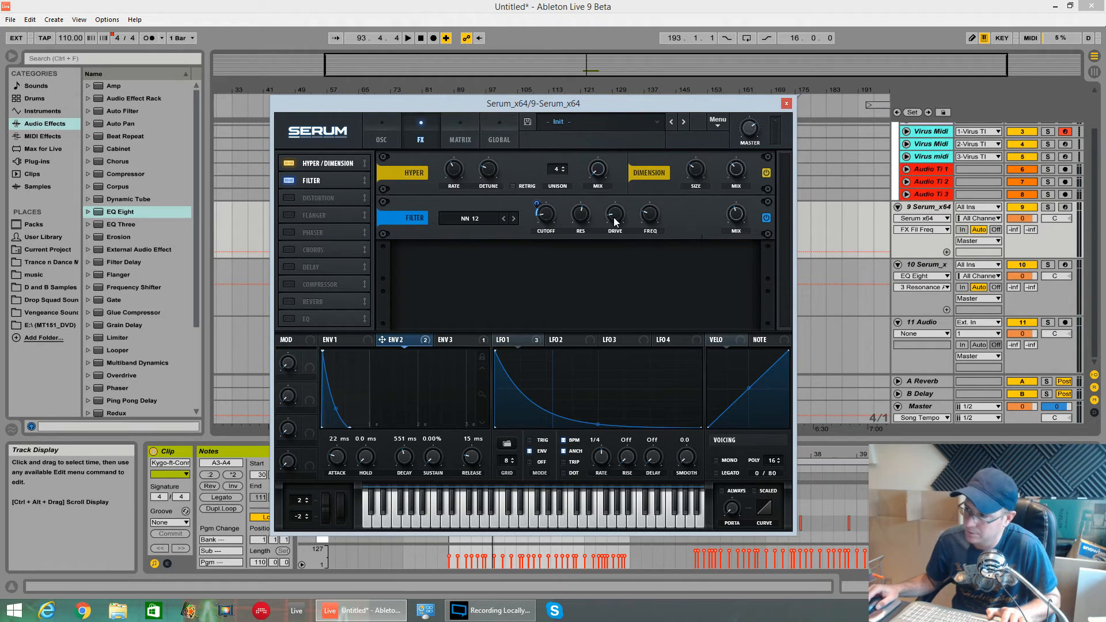
pyautogui.press('space')
pyautogui.moveTo(584, 217); pyautogui.dragTo(580, 246)
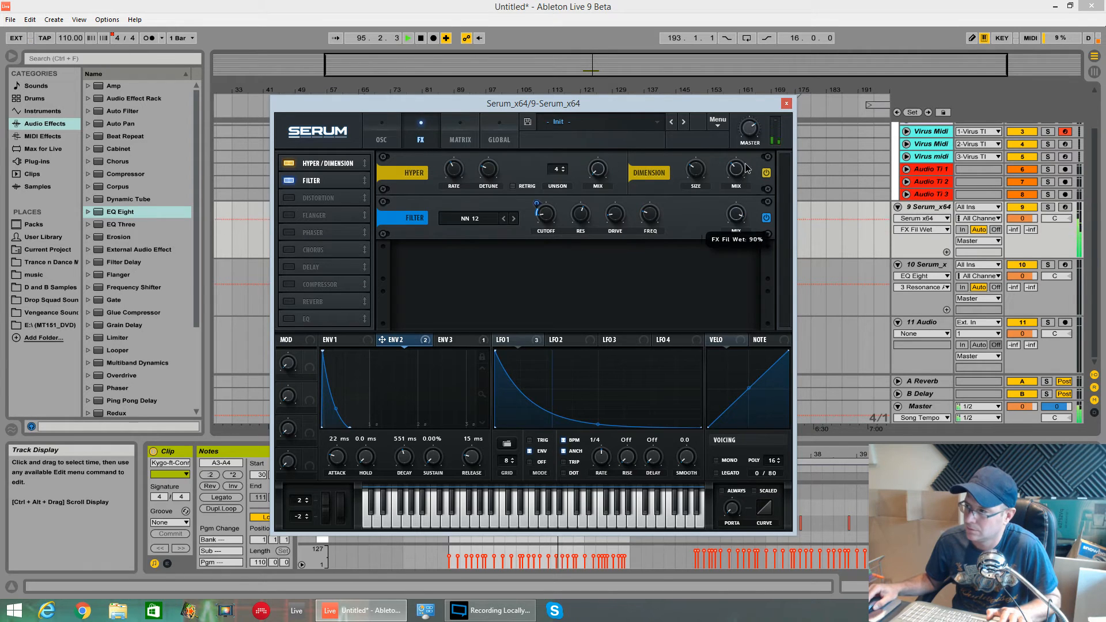
pyautogui.moveTo(756, 179); pyautogui.dragTo(756, 239)
pyautogui.press('space')
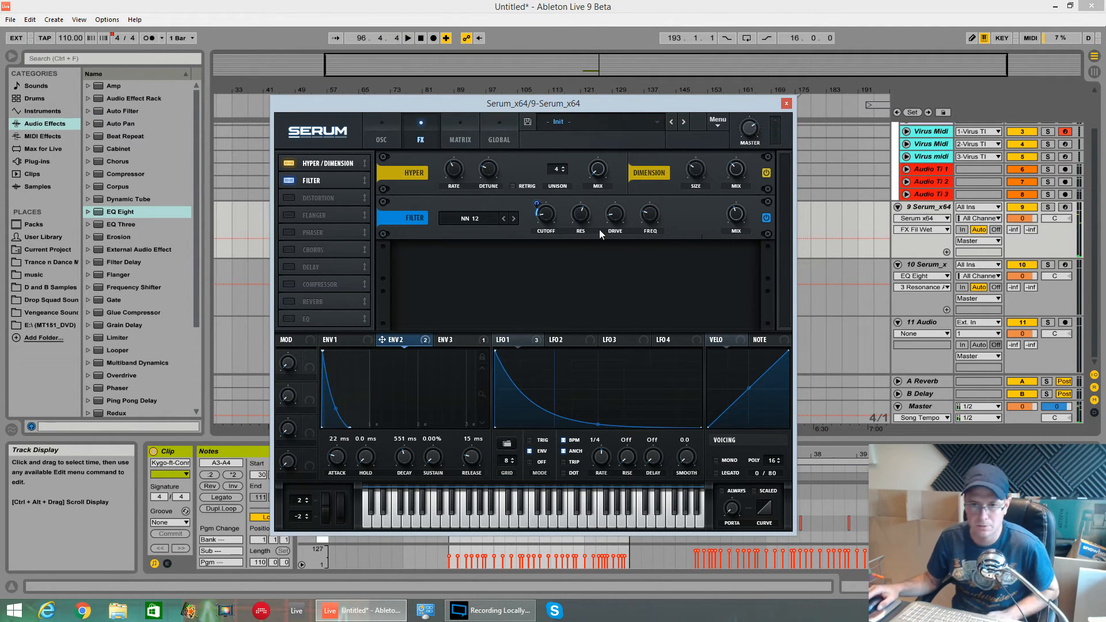
# Step: Enable the reverb, place it directly after the effects filter and set its size to 37%
pyautogui.click(289, 301)
pyautogui.moveTo(289, 301); pyautogui.dragTo(329, 198)
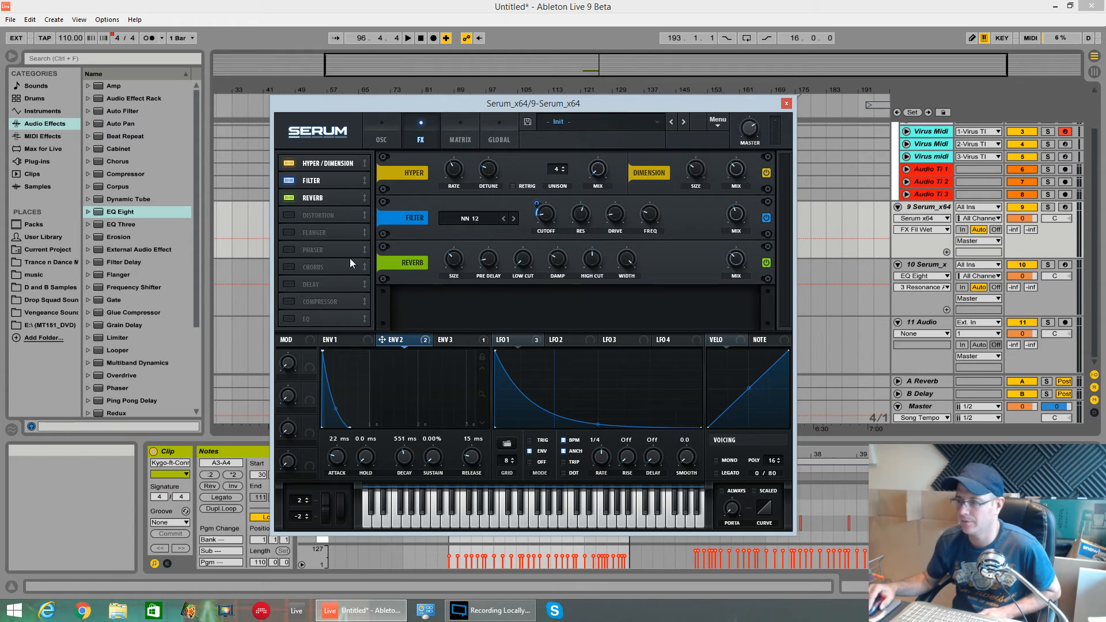
pyautogui.click(459, 266)
pyautogui.click(460, 266)
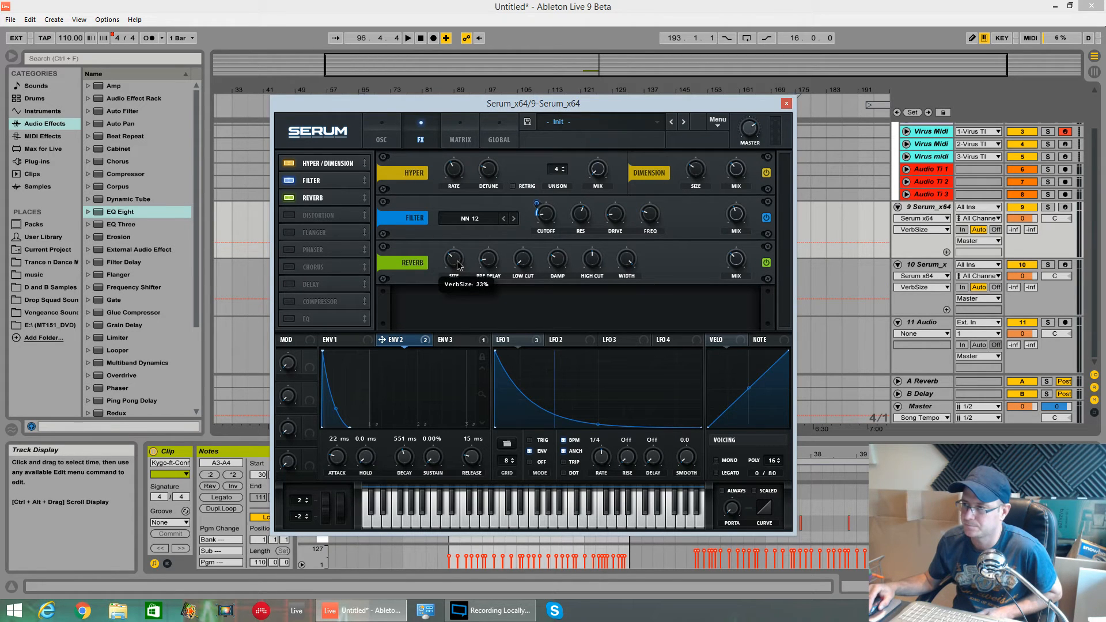
pyautogui.moveTo(456, 258); pyautogui.dragTo(455, 254)
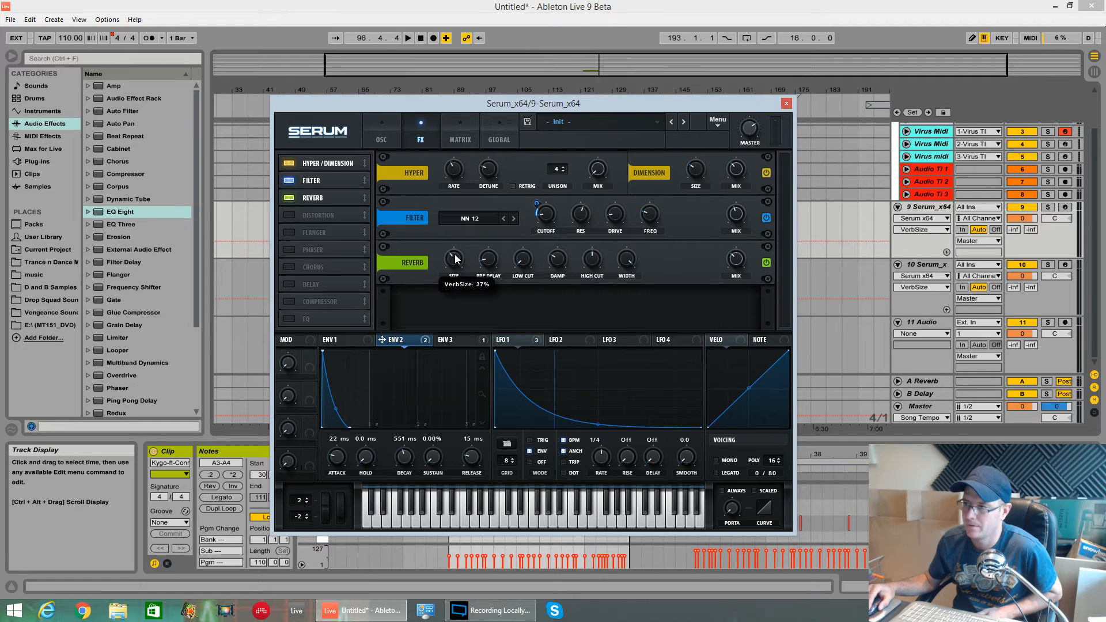
# Step: Set the reverb's pre-delay to 4 ms and mix to 34%, adjust the high cut and reduce the width
pyautogui.click(495, 262)
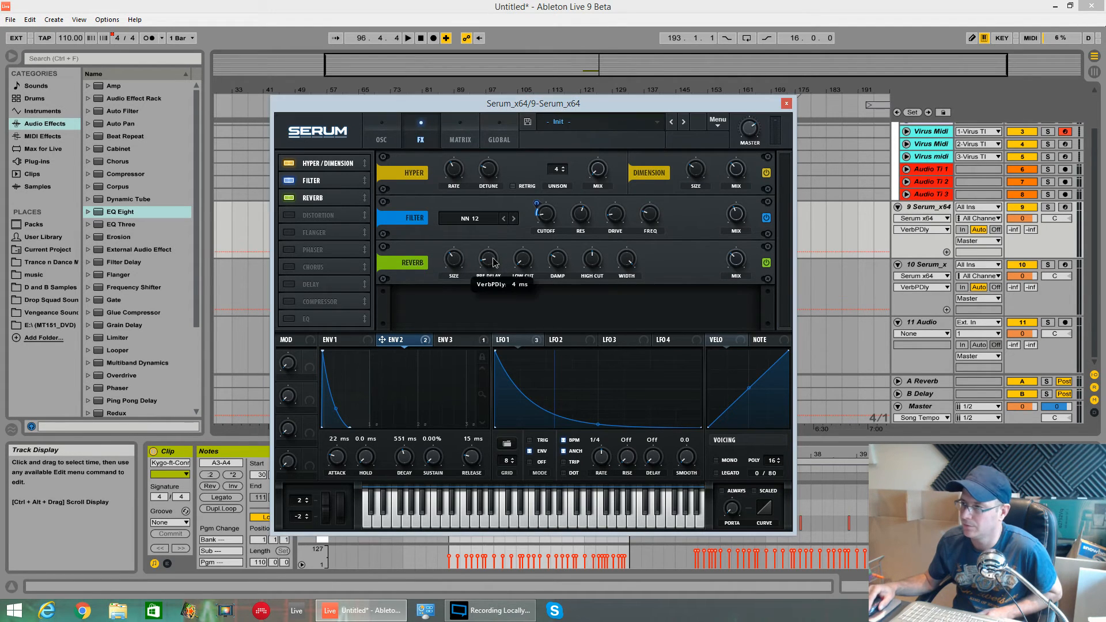
pyautogui.click(591, 263)
pyautogui.click(624, 260)
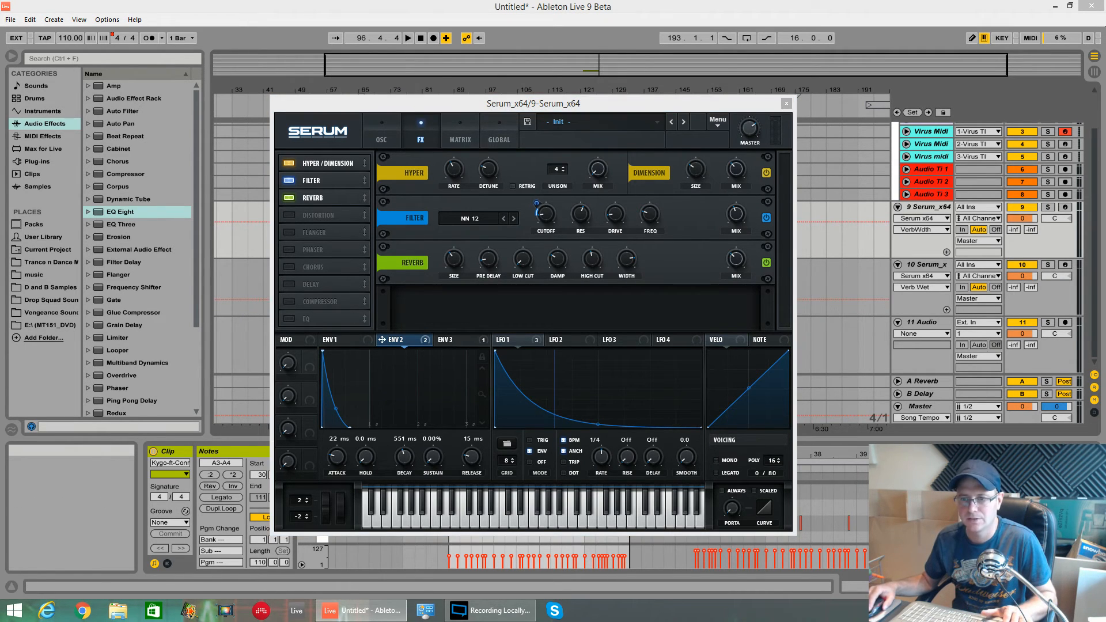
pyautogui.click(738, 257)
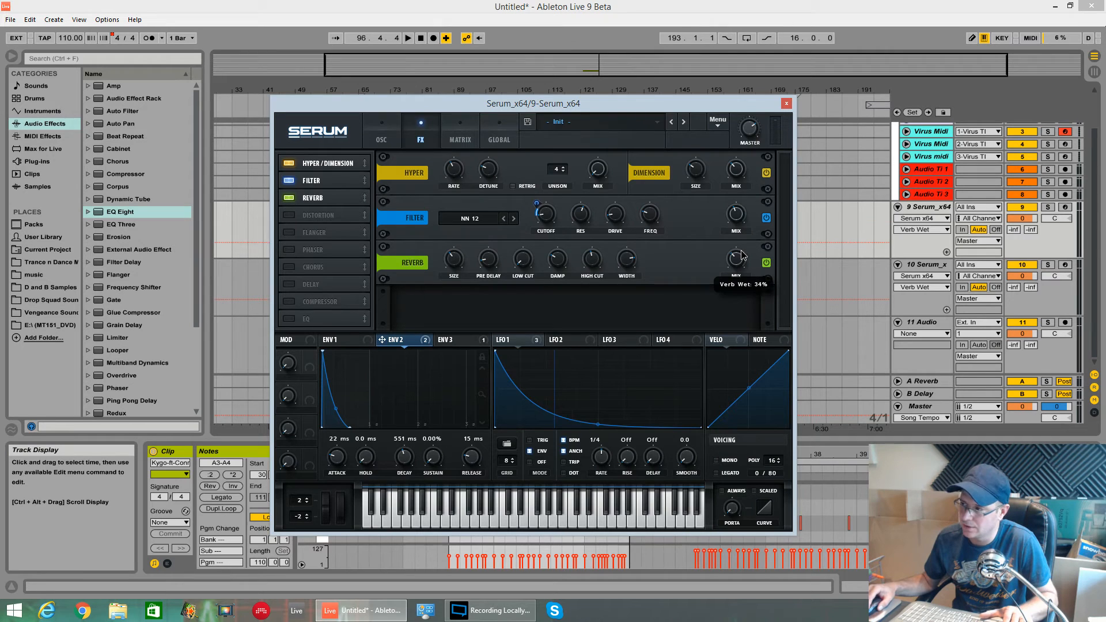
# Step: Compare the clip with the reverb off and on, then switch the voicing to mono and play it again
pyautogui.click(285, 198)
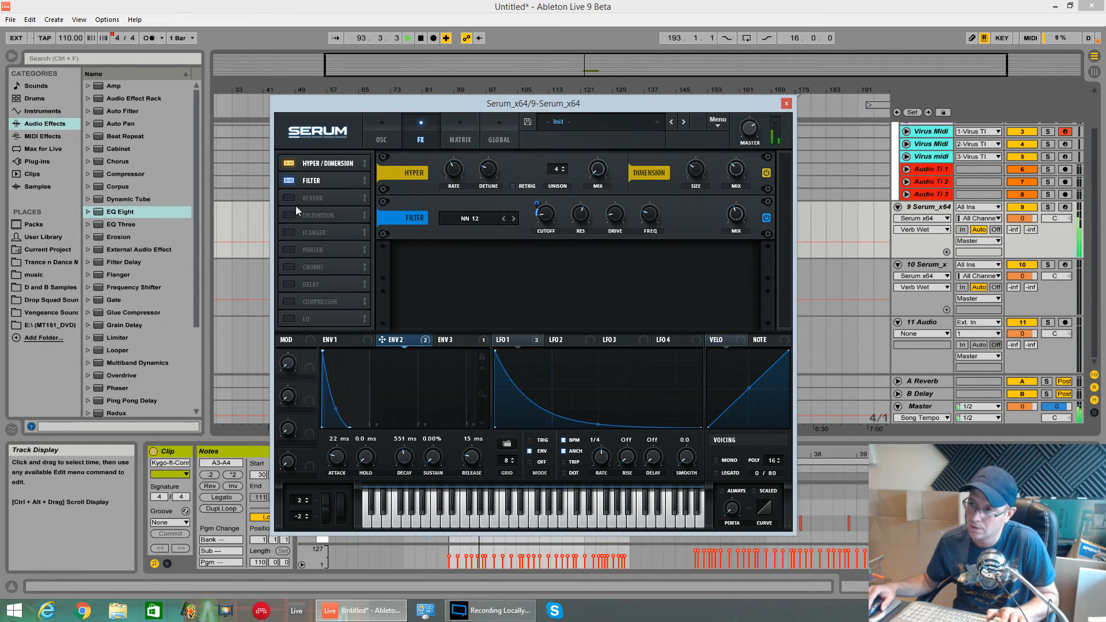
pyautogui.click(285, 197)
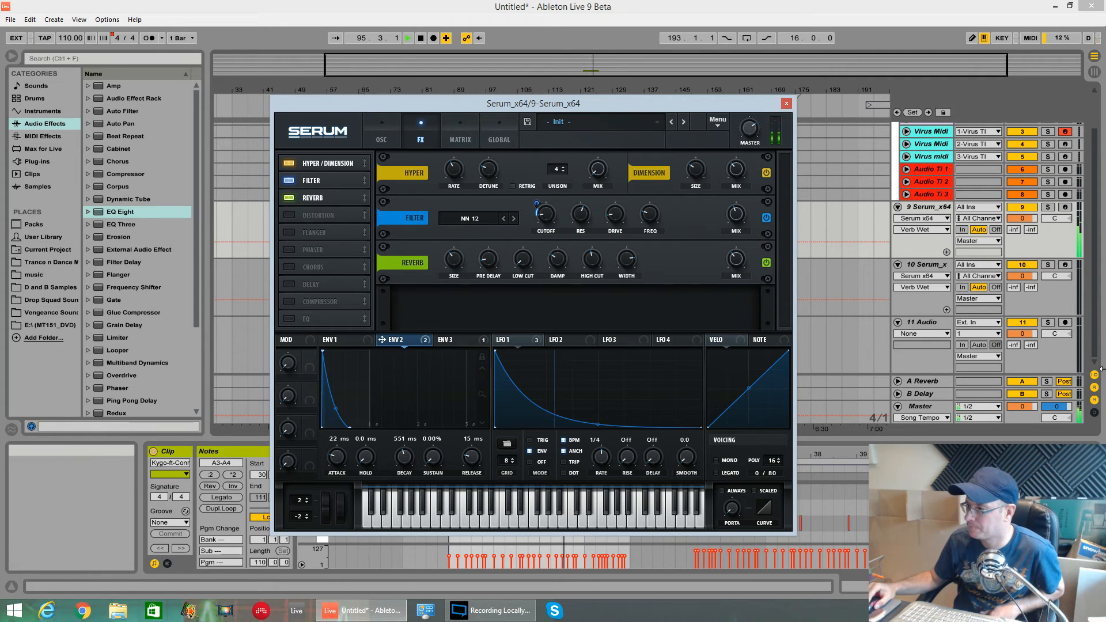
pyautogui.click(716, 460)
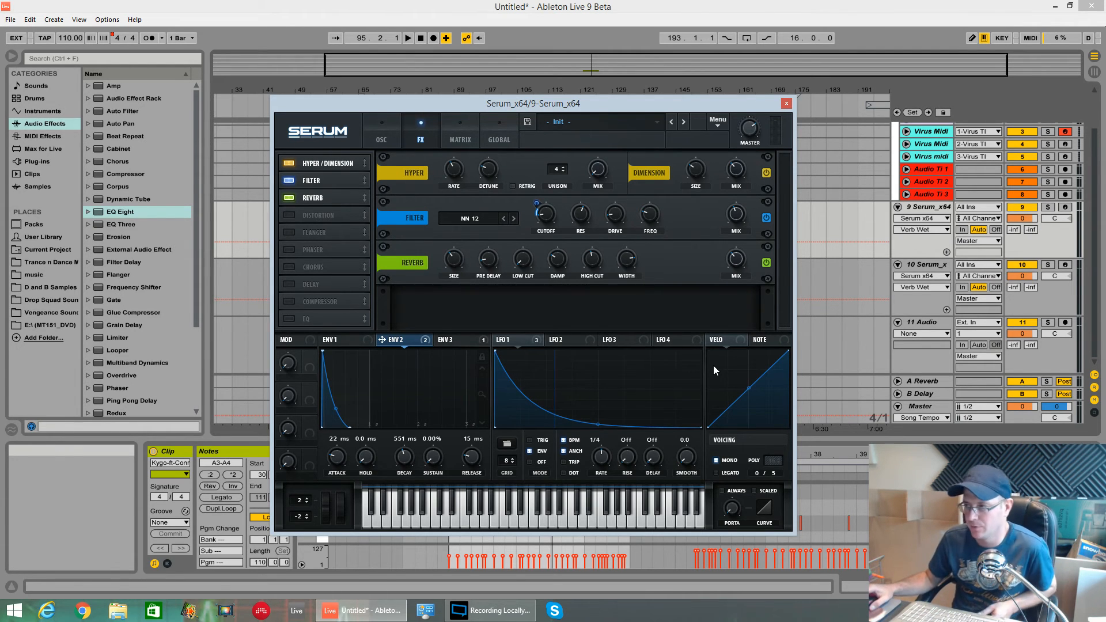
pyautogui.press('space')
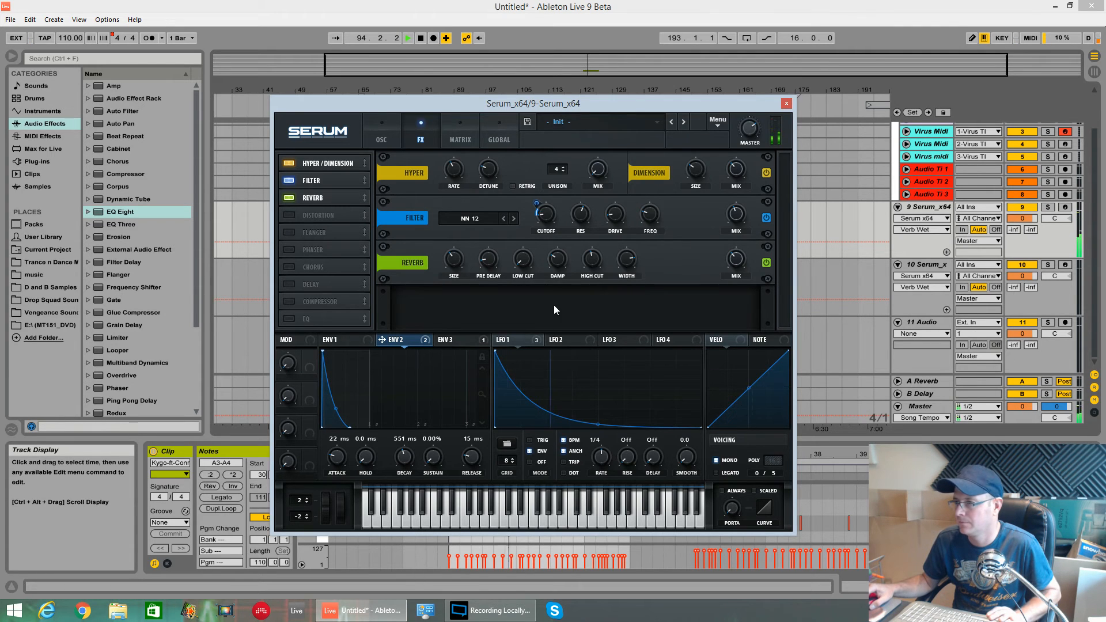
# Step: Fine-tune the main MG Low 12 filter's cutoff on the oscillator page while auditioning the clip
pyautogui.click(381, 138)
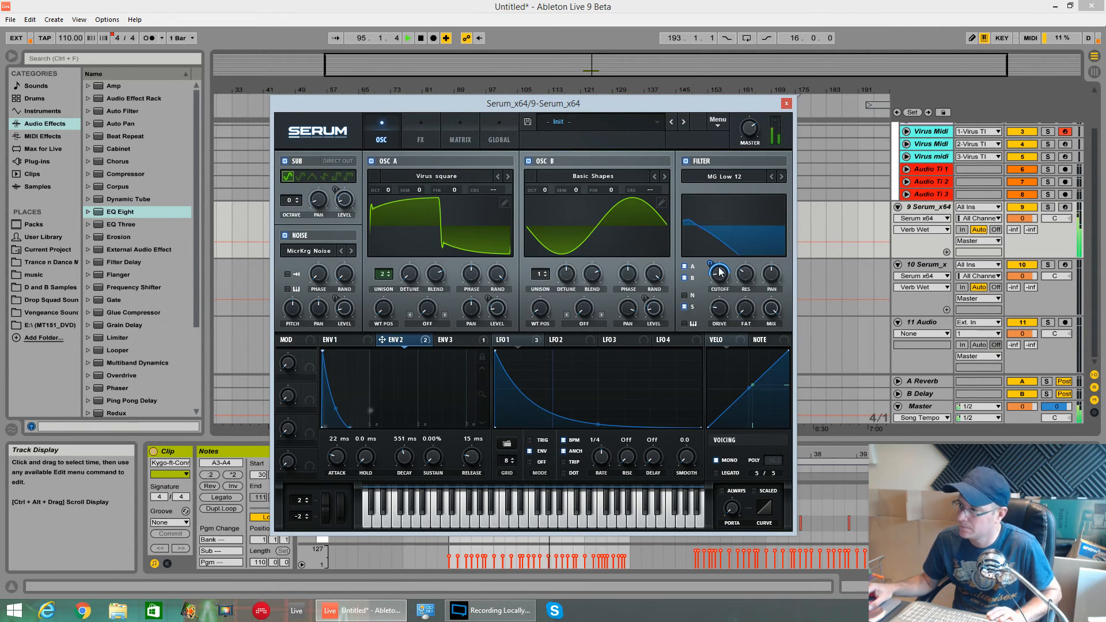
pyautogui.press('space')
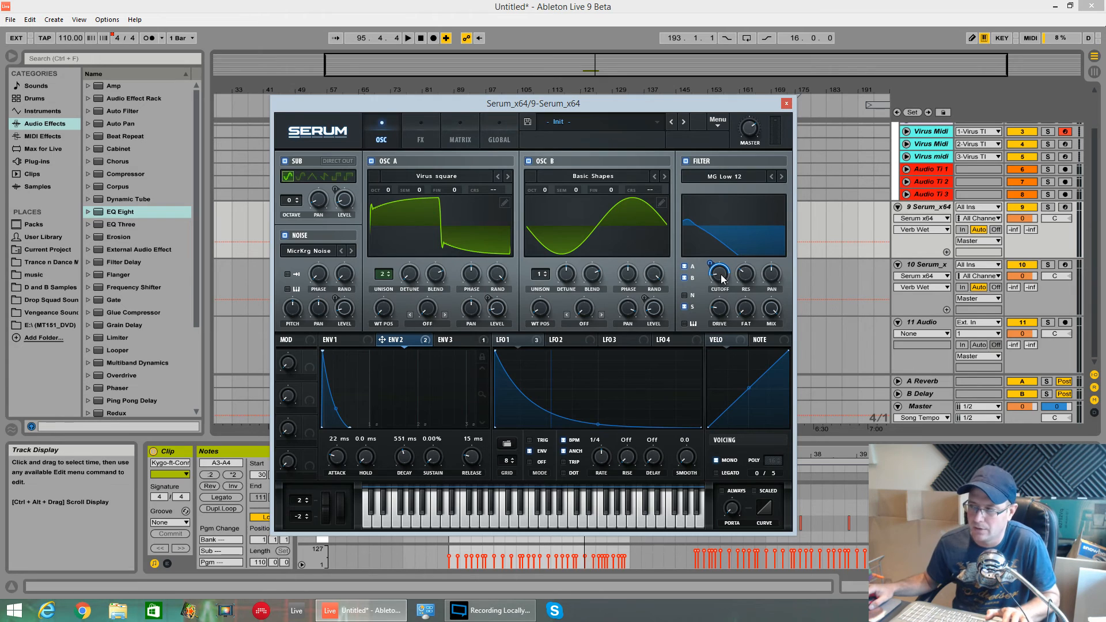
pyautogui.press('space')
pyautogui.moveTo(724, 277)
pyautogui.mouseDown()
pyautogui.moveTo(724, 294)
pyautogui.moveTo(721, 272)
pyautogui.moveTo(711, 284)
pyautogui.moveTo(715, 266)
pyautogui.mouseUp()
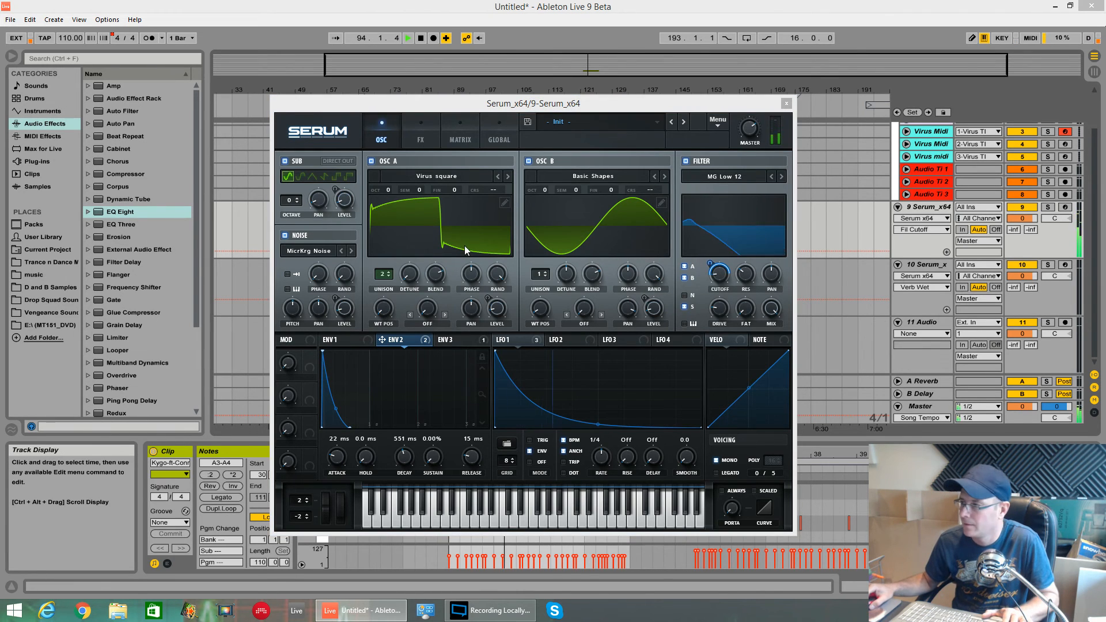
pyautogui.press('space')
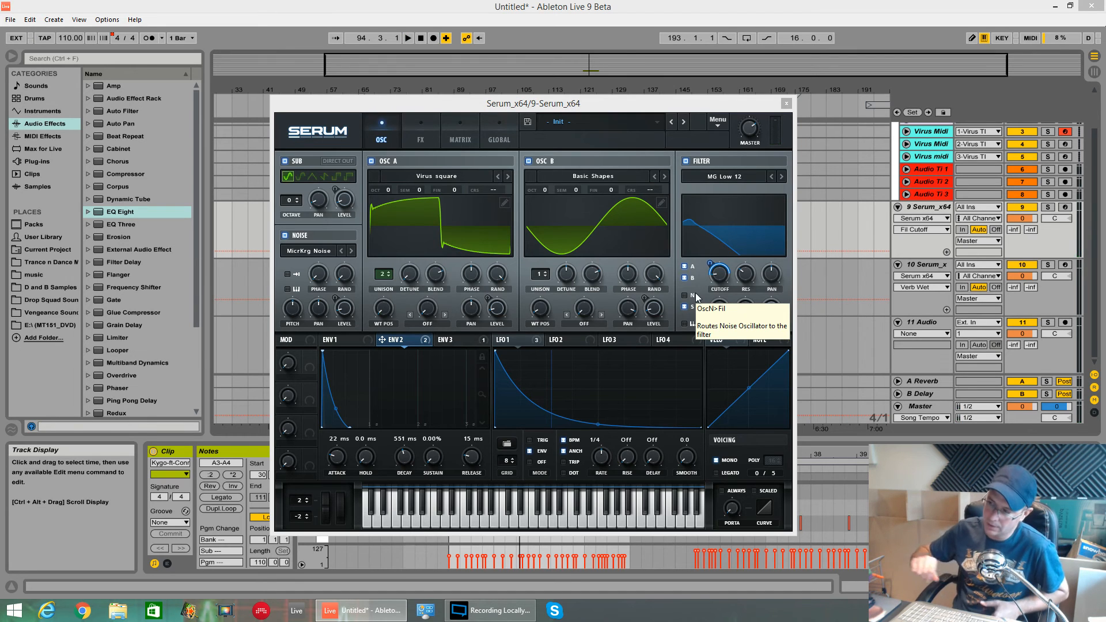
# Step: Set the main MG Low 12 filter's Fat amount to 4% while auditioning the clip
pyautogui.press('space')
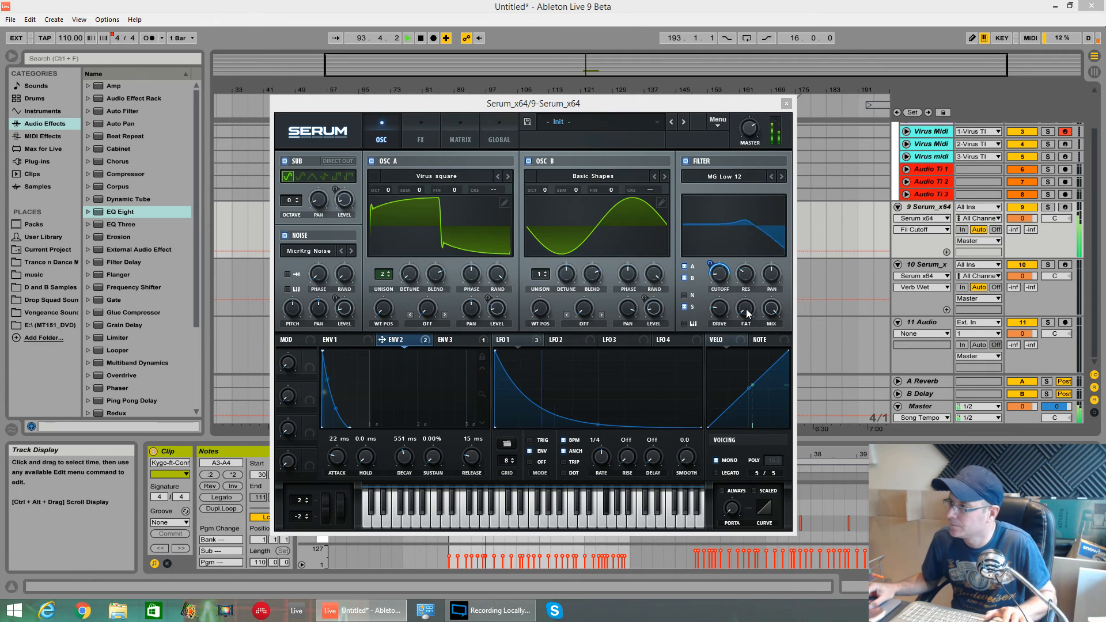
pyautogui.moveTo(747, 313); pyautogui.dragTo(743, 311)
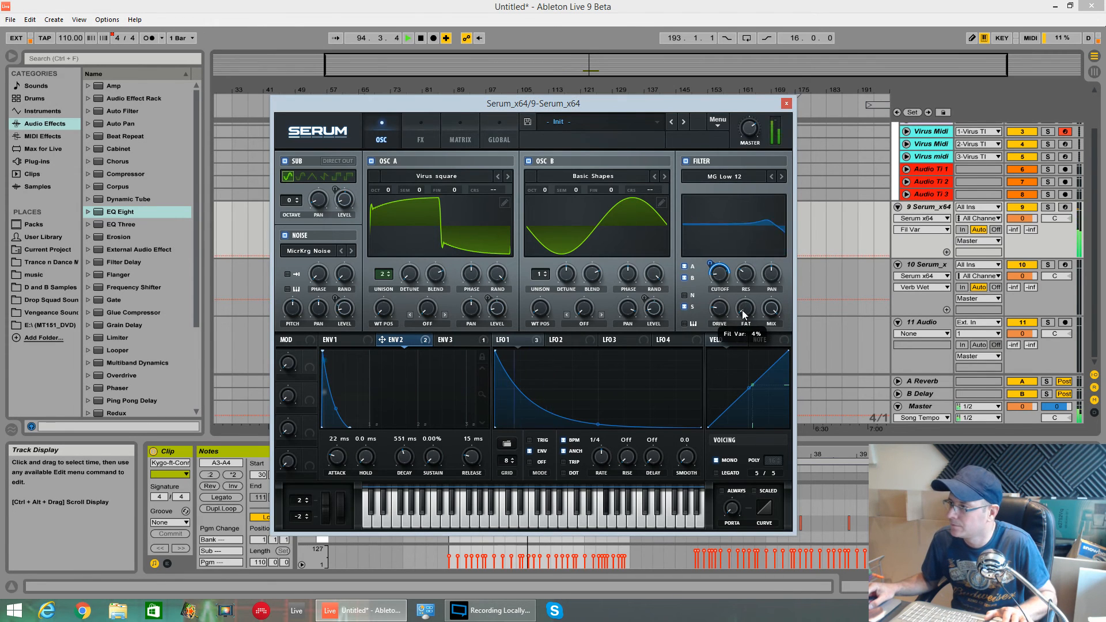
pyautogui.press('space')
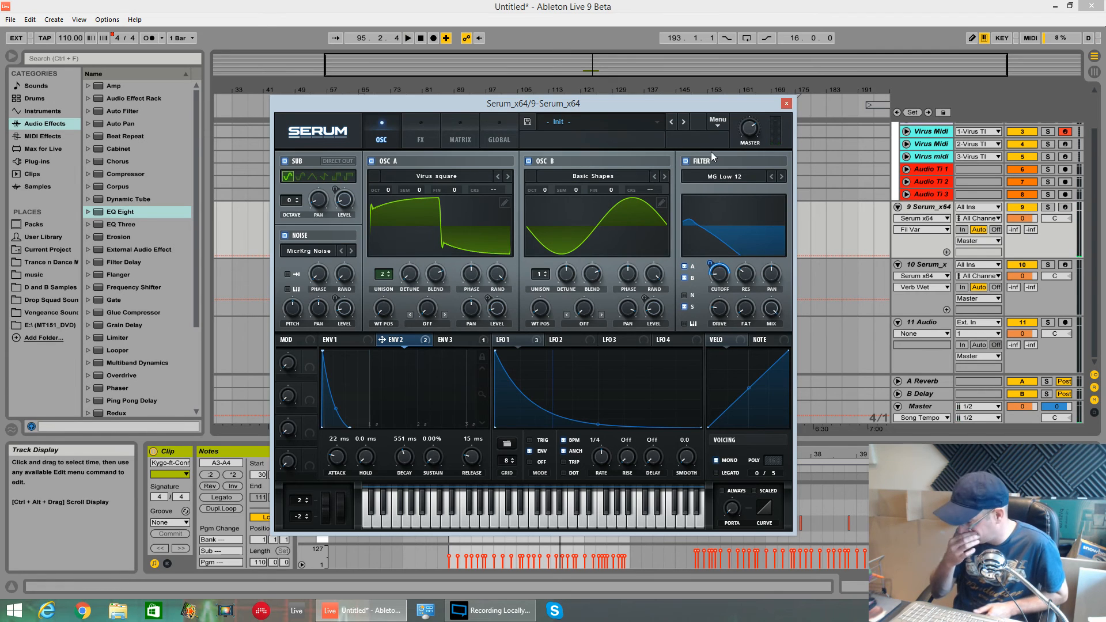
# Step: Move the Serum window aside, show the Serum track's device chain and lower the Compressor threshold to -10.1 dB during playback
pyautogui.click(934, 208)
pyautogui.moveTo(732, 105); pyautogui.dragTo(778, 614)
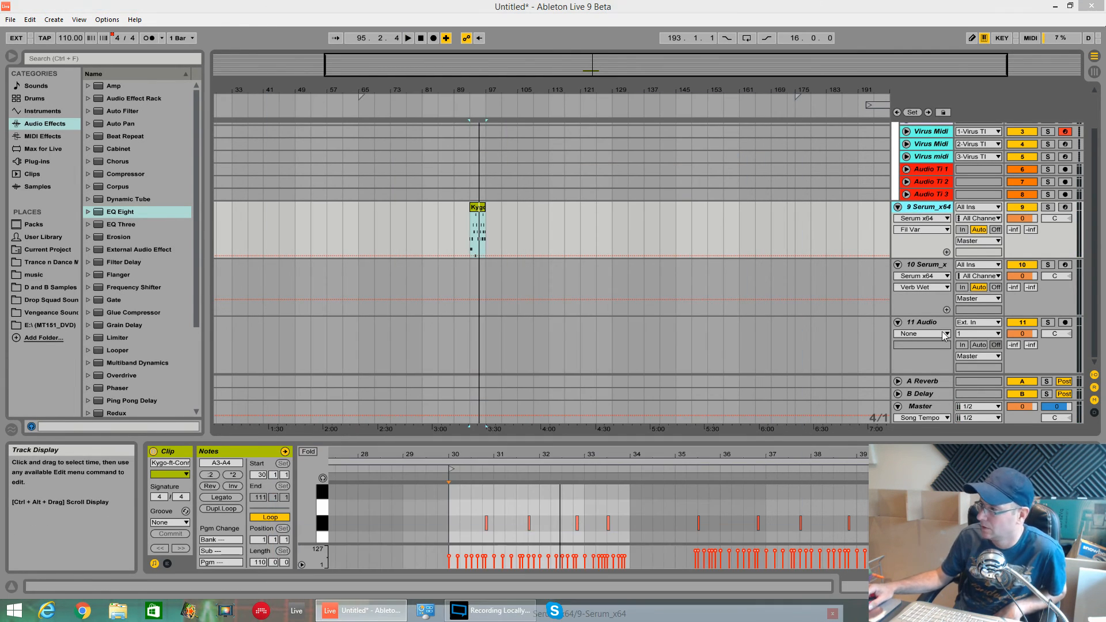
pyautogui.click(933, 208)
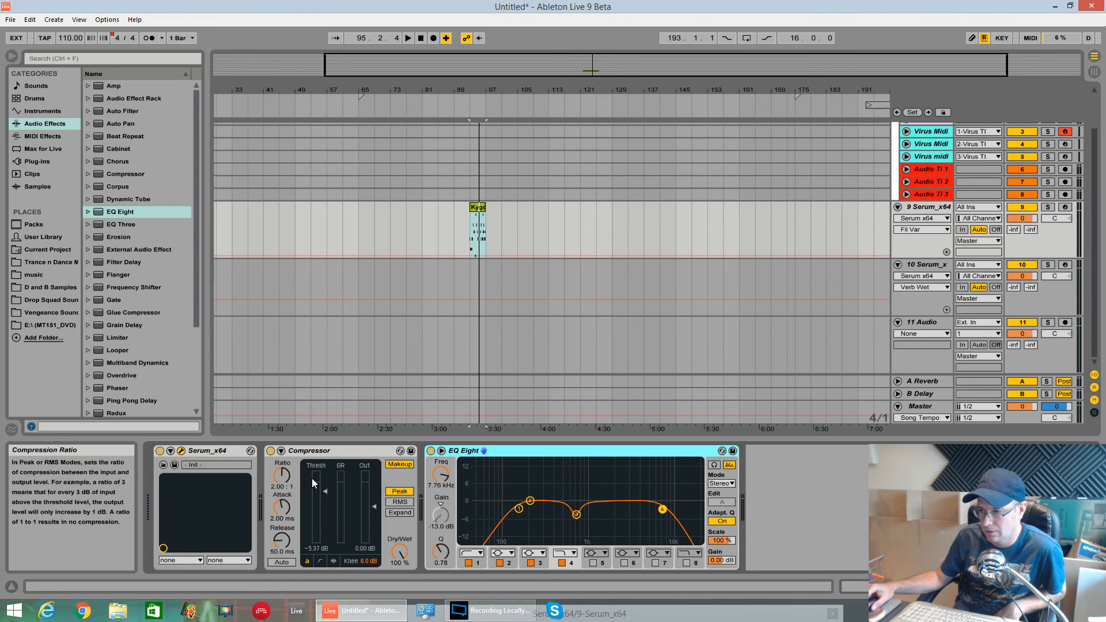
pyautogui.press('space')
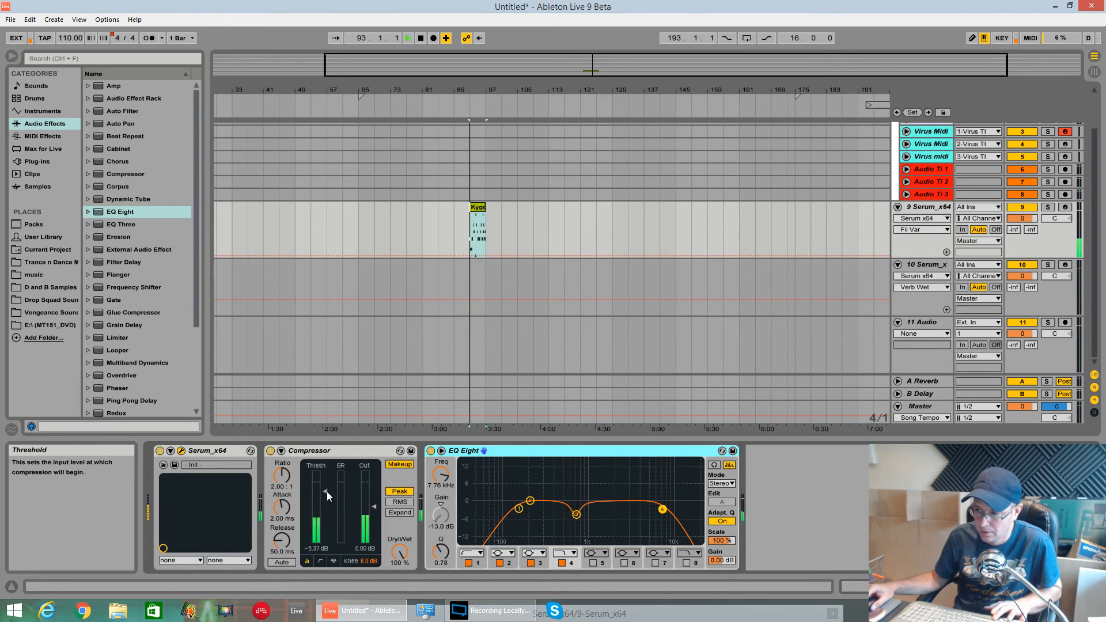
pyautogui.moveTo(327, 492); pyautogui.dragTo(326, 500)
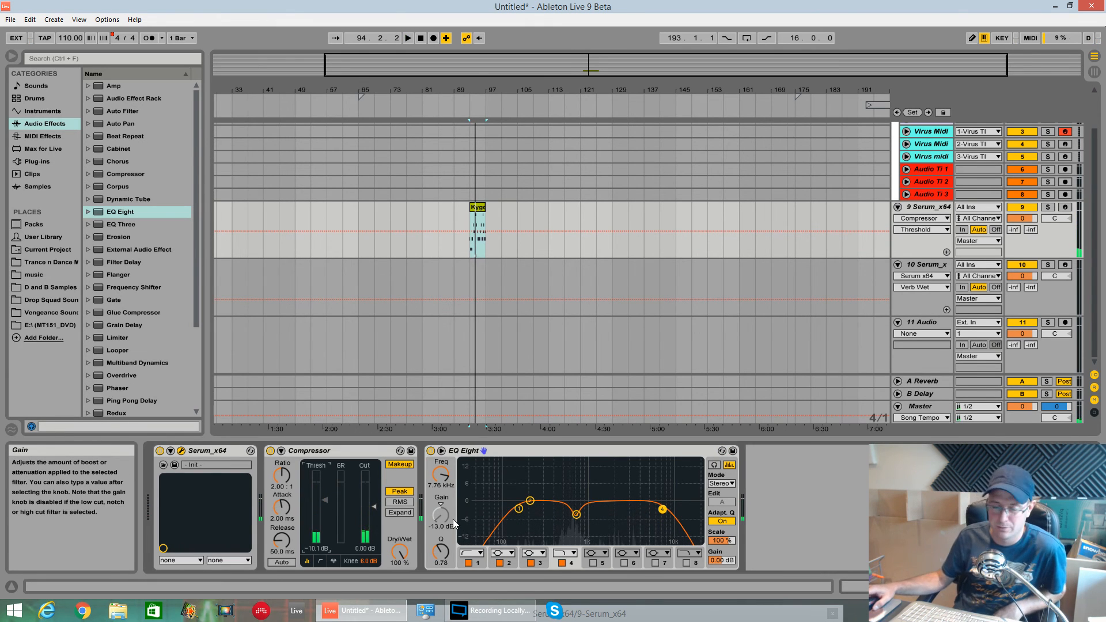
# Step: Adjust EQ Eight's band 3 dip to 748 Hz with -4.59 dB gain and audition the clip
pyautogui.click(576, 515)
pyautogui.press('space')
pyautogui.moveTo(578, 518)
pyautogui.mouseDown()
pyautogui.moveTo(581, 504)
pyautogui.moveTo(580, 517)
pyautogui.mouseUp()
pyautogui.press('space')
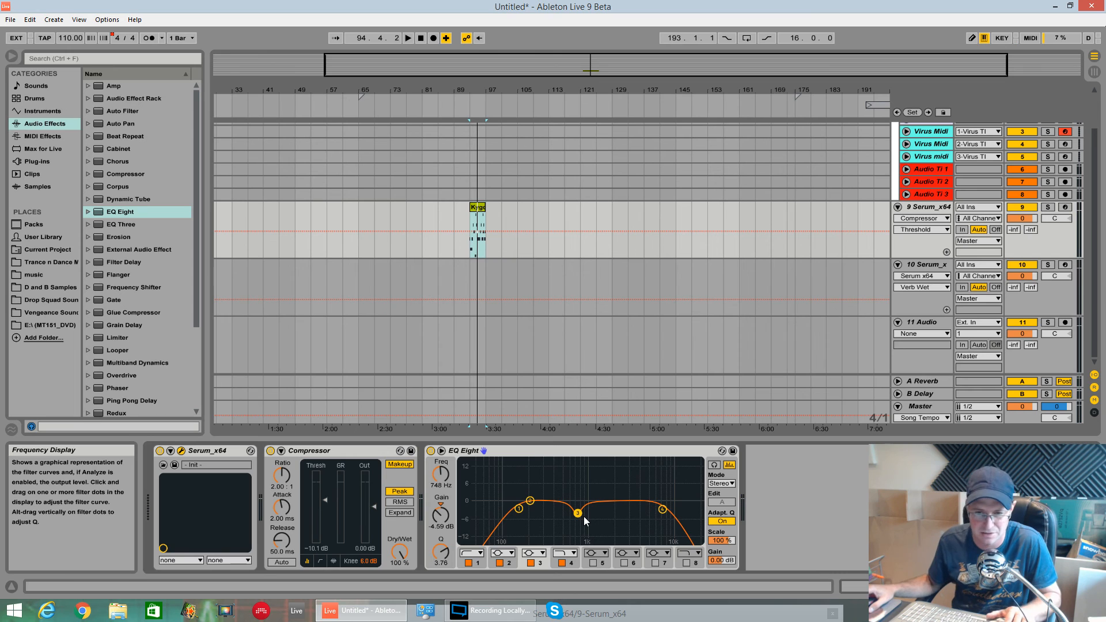
pyautogui.press('space')
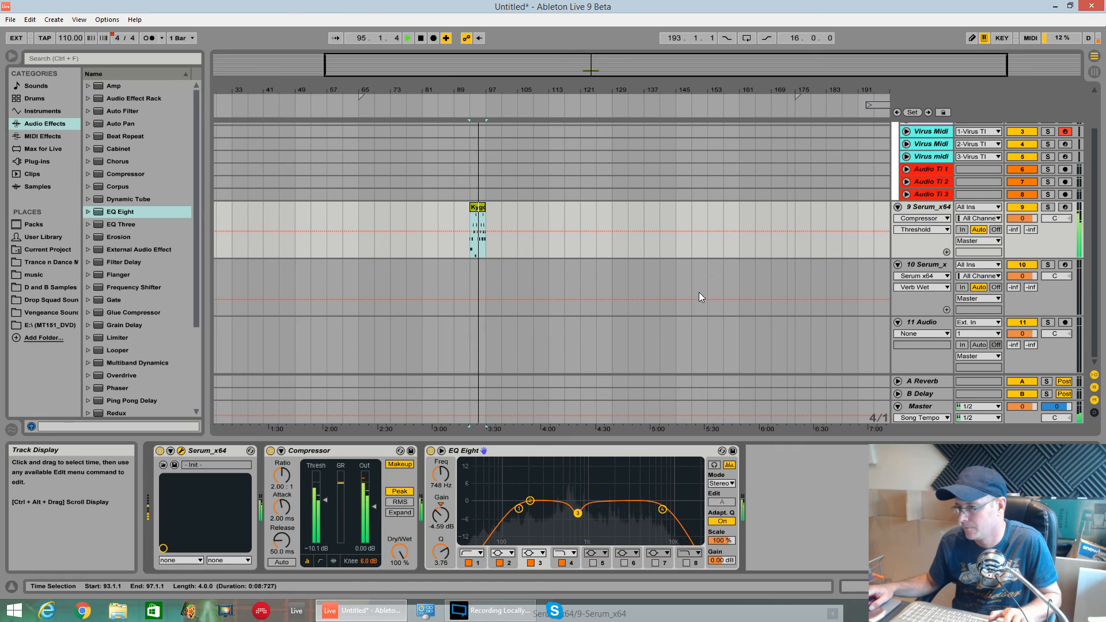
# Step: Reopen Serum's effects page and fine-tune the reverb's mix while auditioning the clip
pyautogui.click(181, 450)
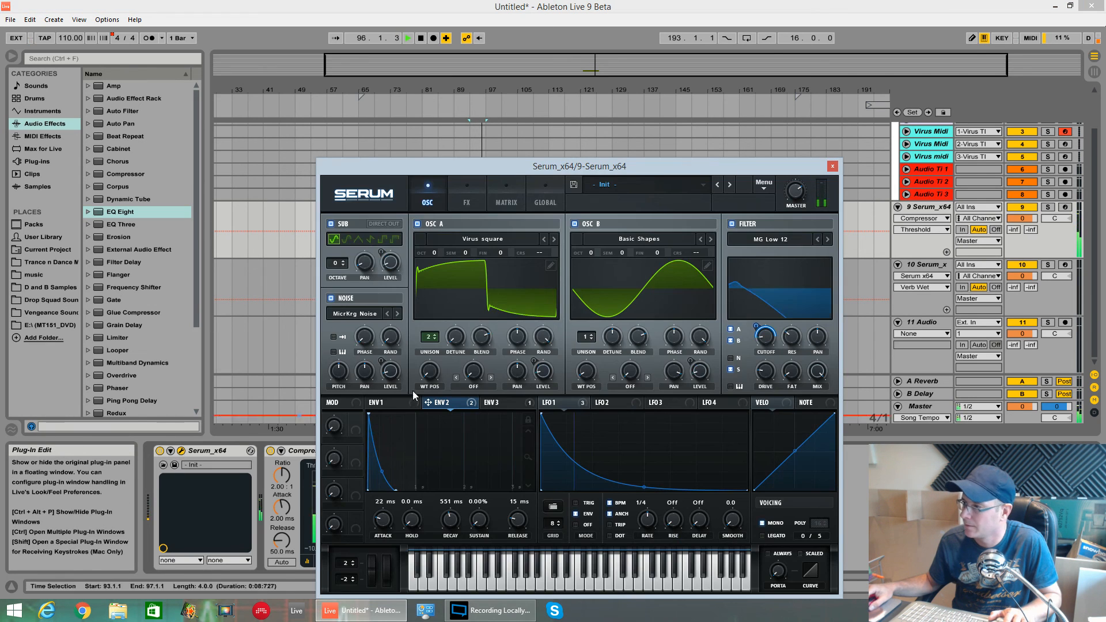
pyautogui.click(467, 195)
pyautogui.press('space')
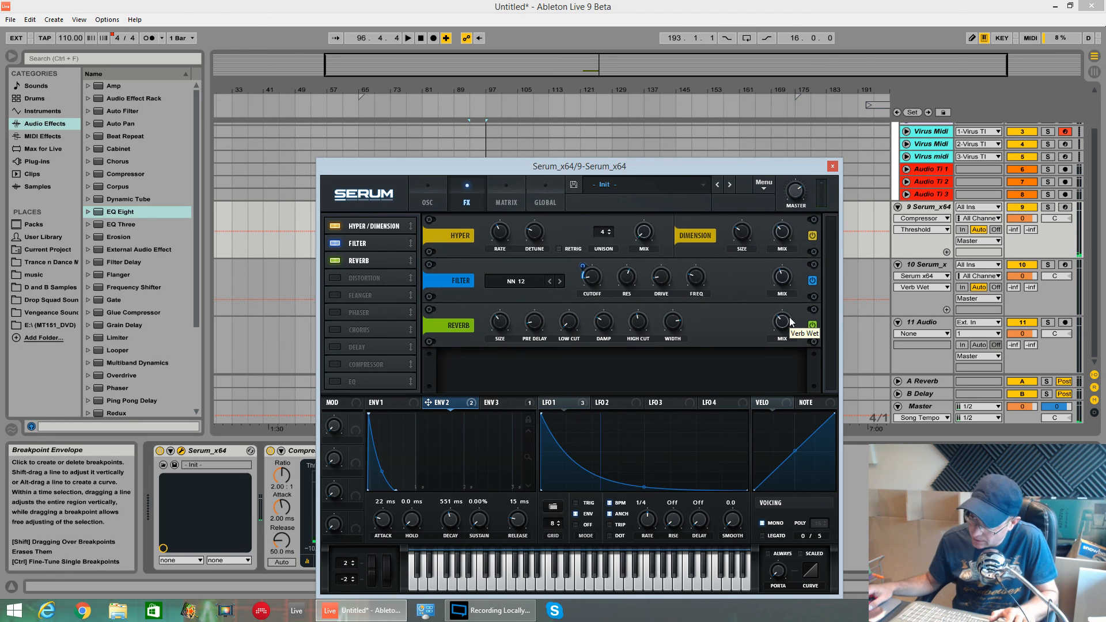
pyautogui.press('space')
pyautogui.click(784, 324)
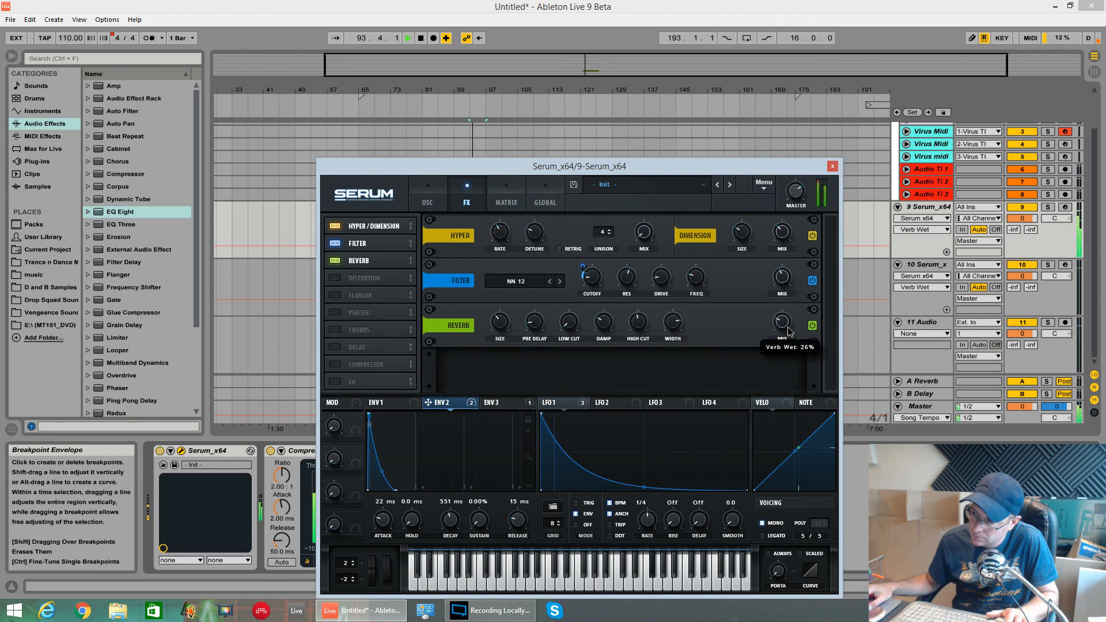
pyautogui.moveTo(788, 330)
pyautogui.mouseDown()
pyautogui.moveTo(800, 287)
pyautogui.moveTo(797, 326)
pyautogui.mouseUp()
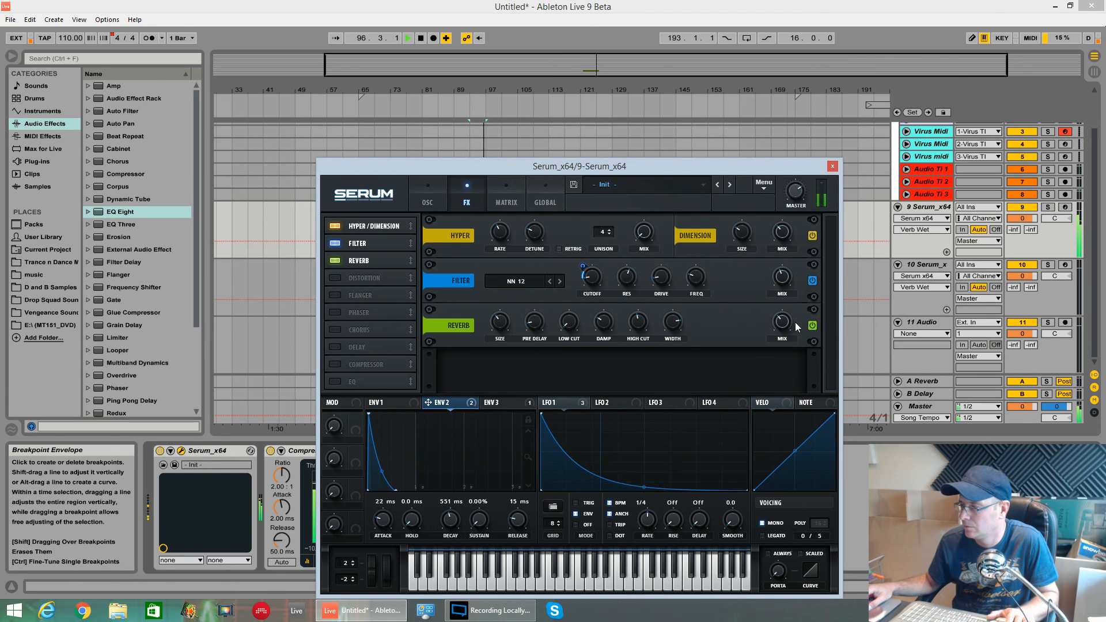
pyautogui.press('space')
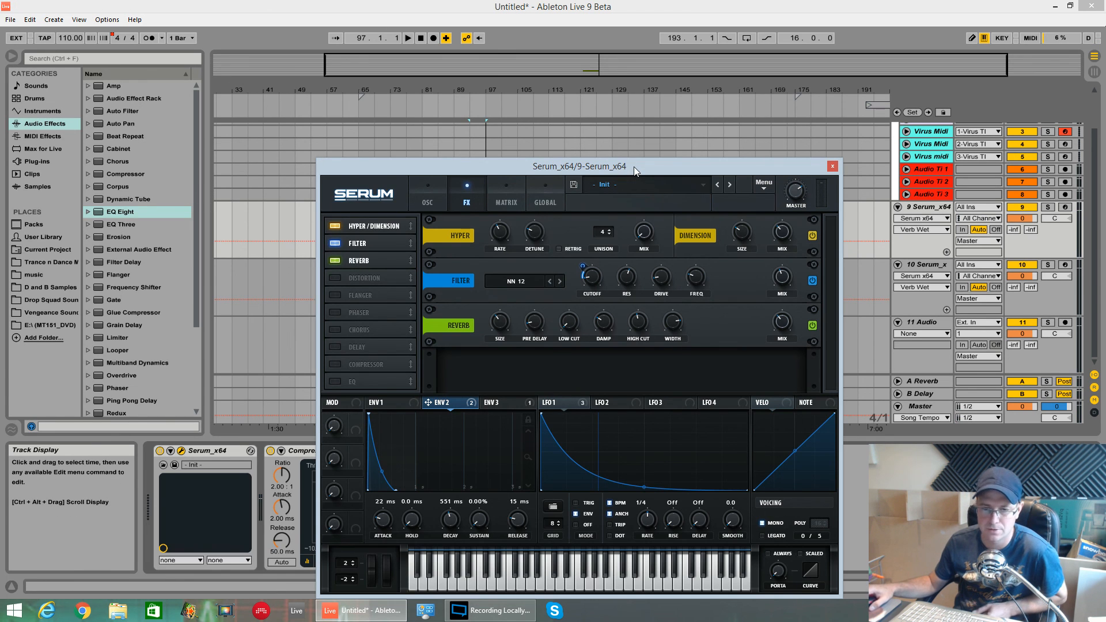
pyautogui.moveTo(633, 167); pyautogui.dragTo(581, 73)
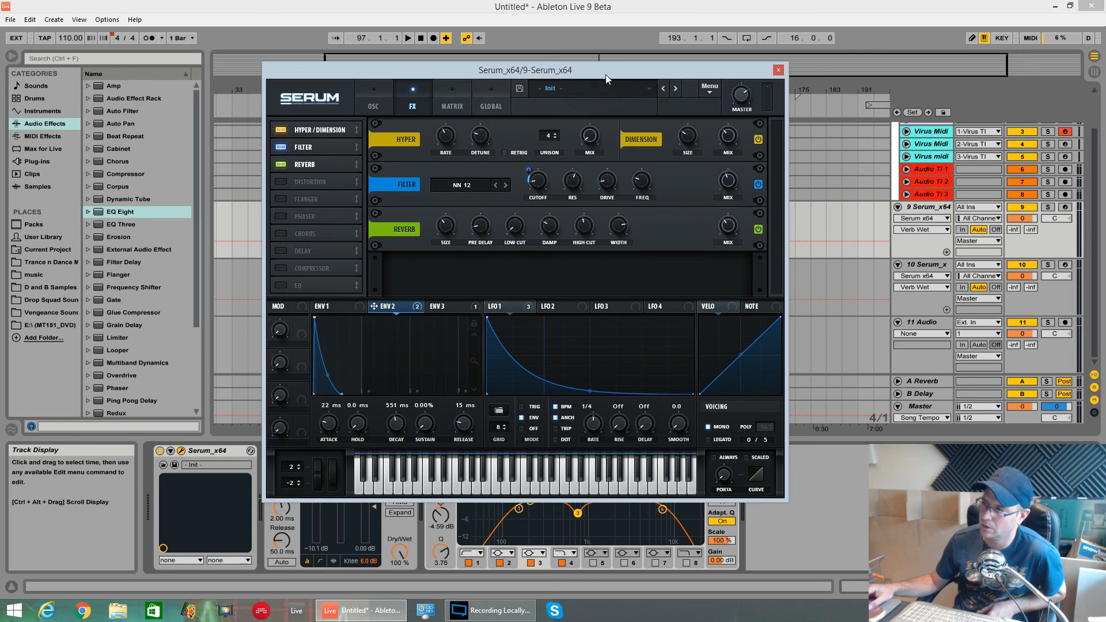
pyautogui.moveTo(606, 74); pyautogui.dragTo(620, 81)
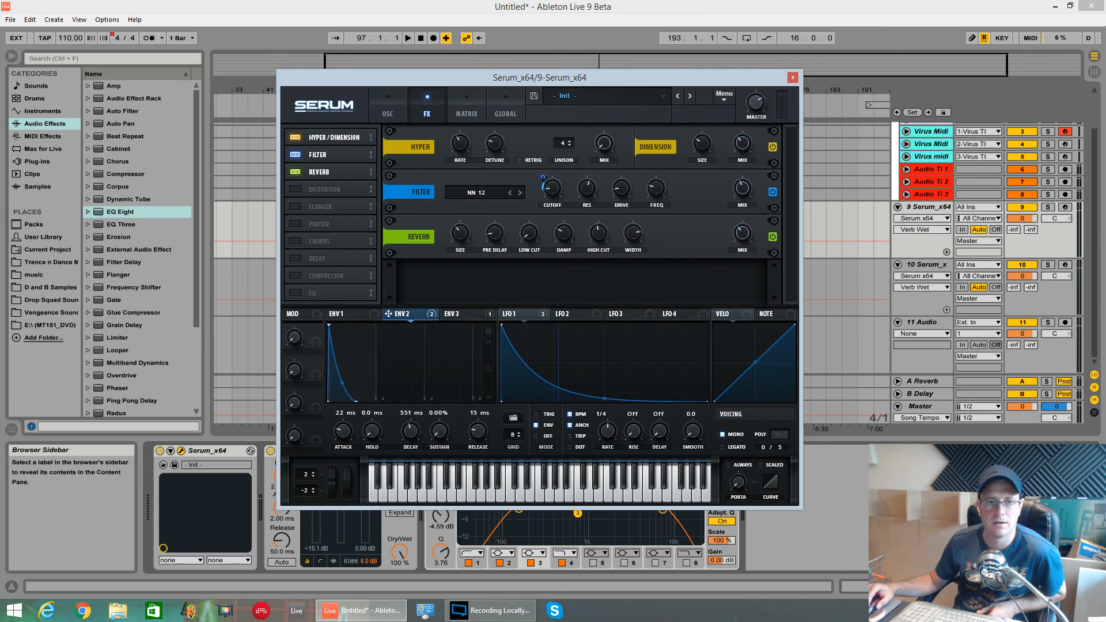